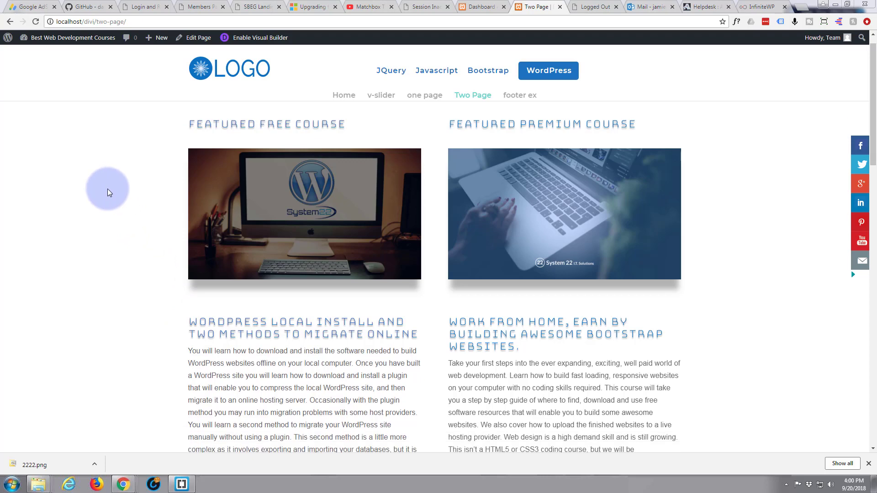
# Examine the page's white course section, the grey section below it and the boundary between them.
pyautogui.scroll(-4, 108, 188)
pyautogui.scroll(-1, 108, 188)
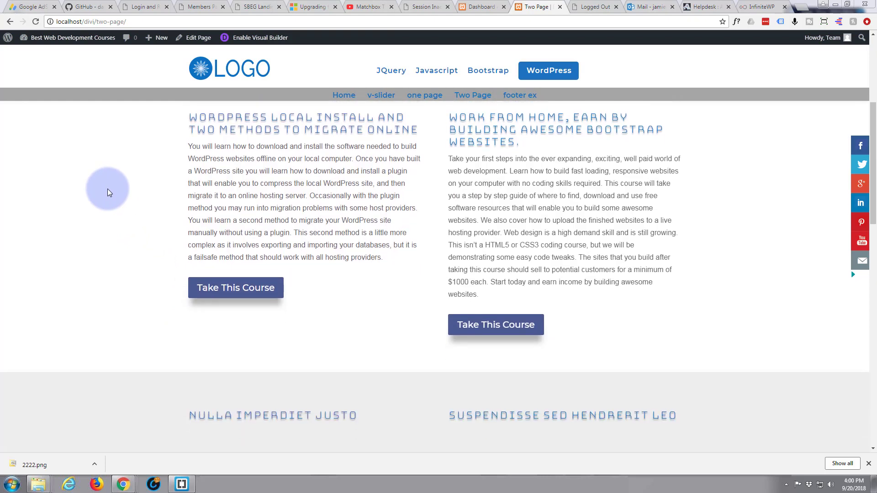
pyautogui.scroll(-2, 114, 229)
pyautogui.scroll(-1, 114, 228)
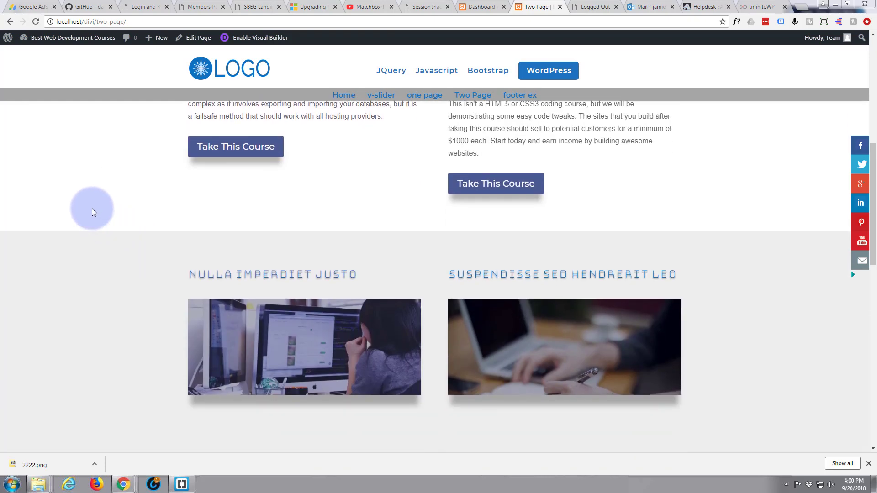
pyautogui.scroll(-2, 92, 191)
pyautogui.scroll(3, 96, 195)
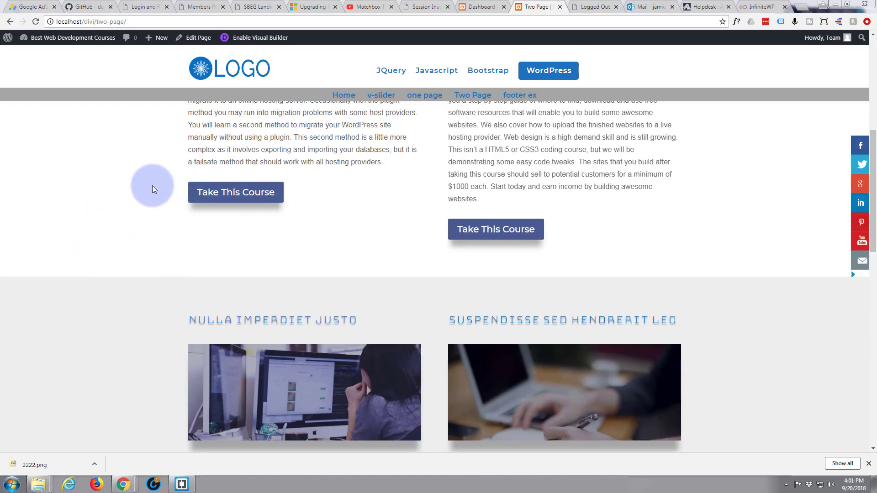
pyautogui.scroll(5, 162, 237)
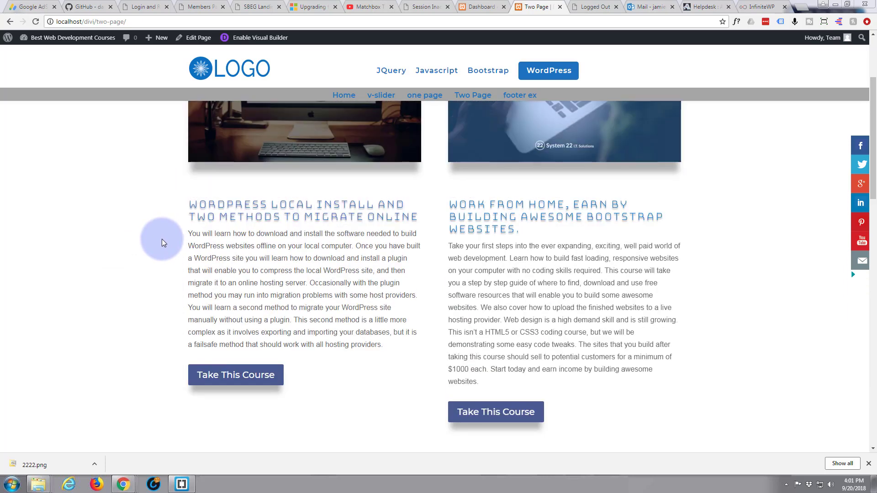
pyautogui.scroll(1, 162, 240)
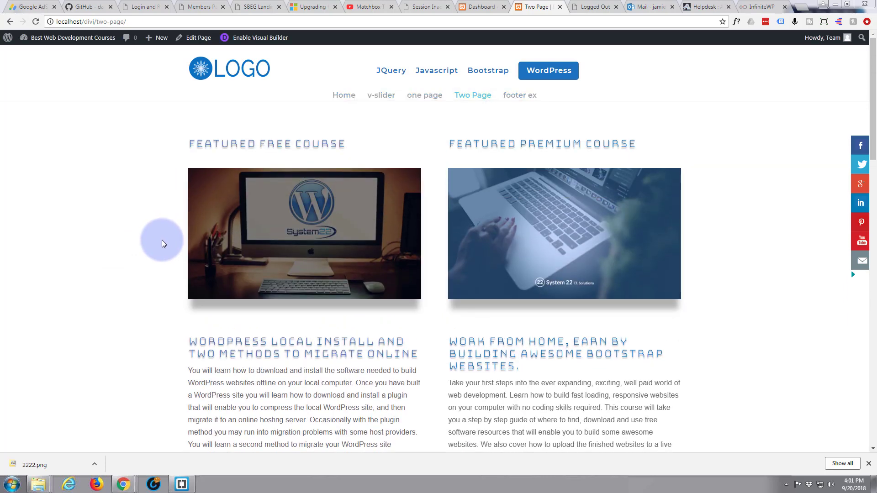
pyautogui.scroll(-2, 161, 240)
pyautogui.scroll(-6, 162, 240)
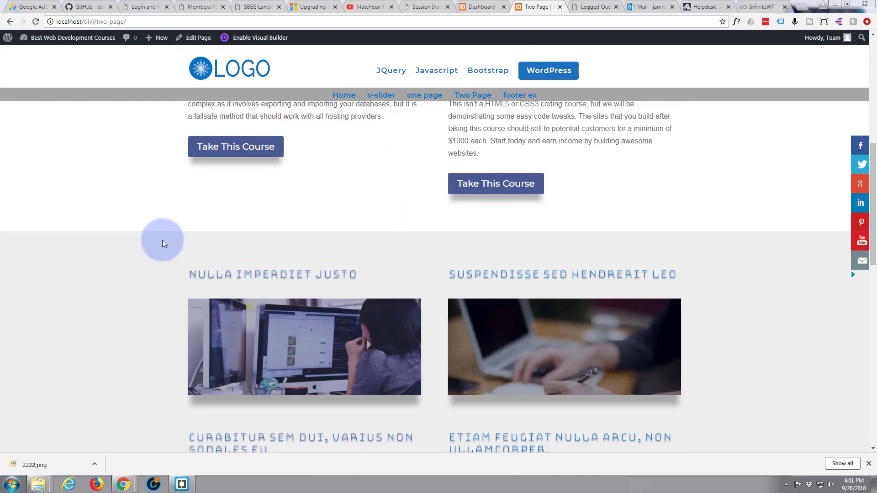
pyautogui.scroll(-6, 149, 226)
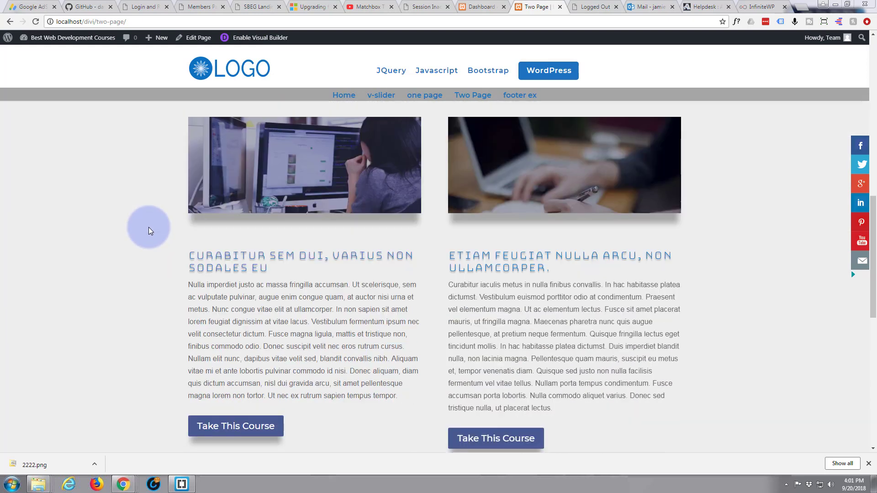
pyautogui.scroll(11, 148, 228)
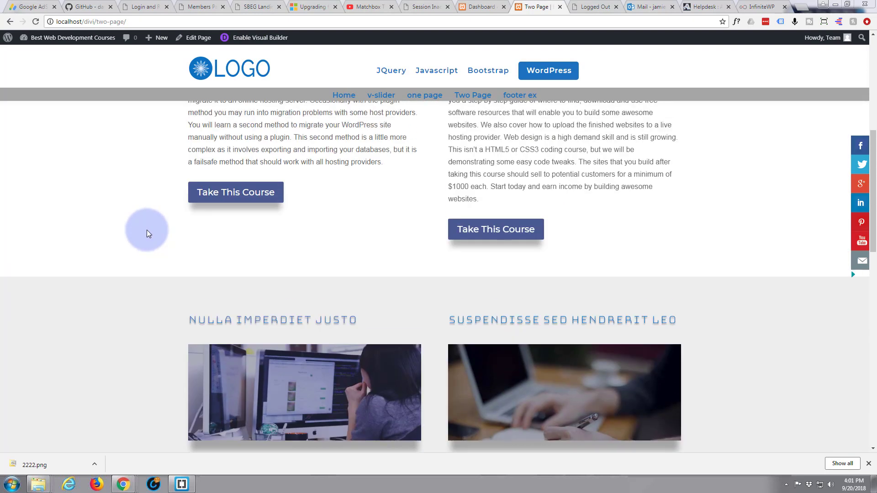
# Enable the Visual Builder and insert an empty section between the white course section and the grey section.
pyautogui.scroll(4, 147, 231)
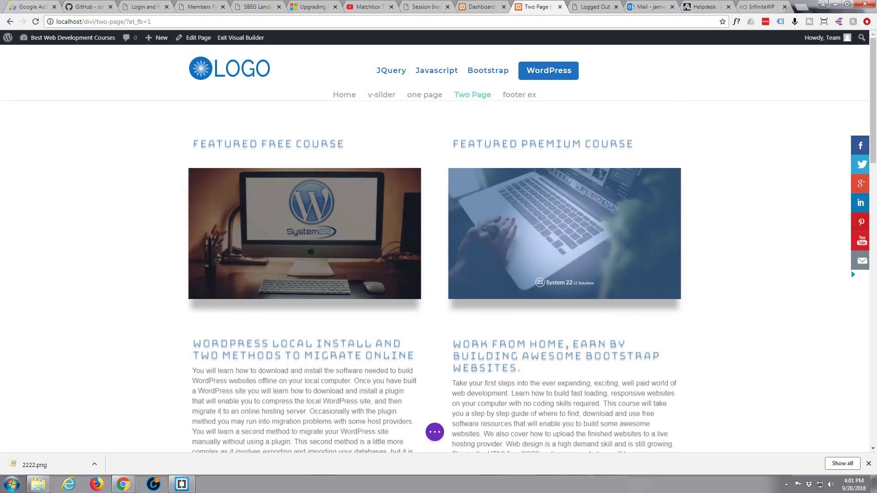
pyautogui.scroll(-7, 315, 206)
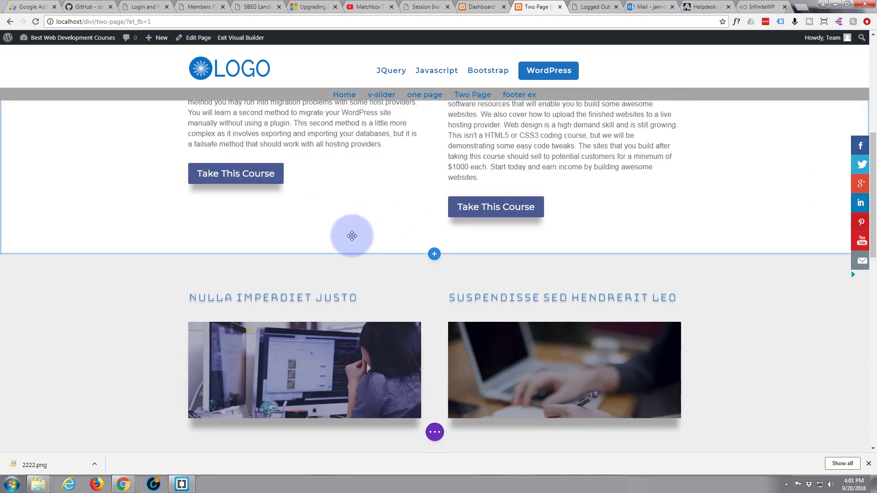
pyautogui.click(434, 256)
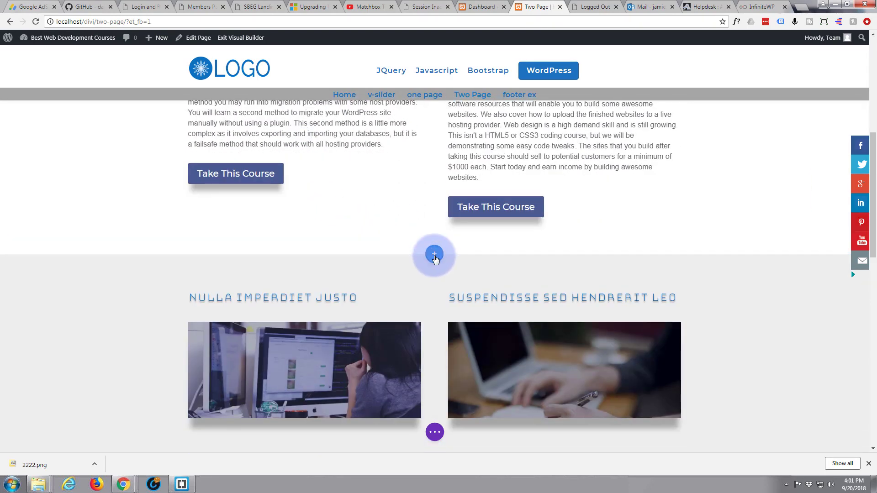
pyautogui.click(380, 223)
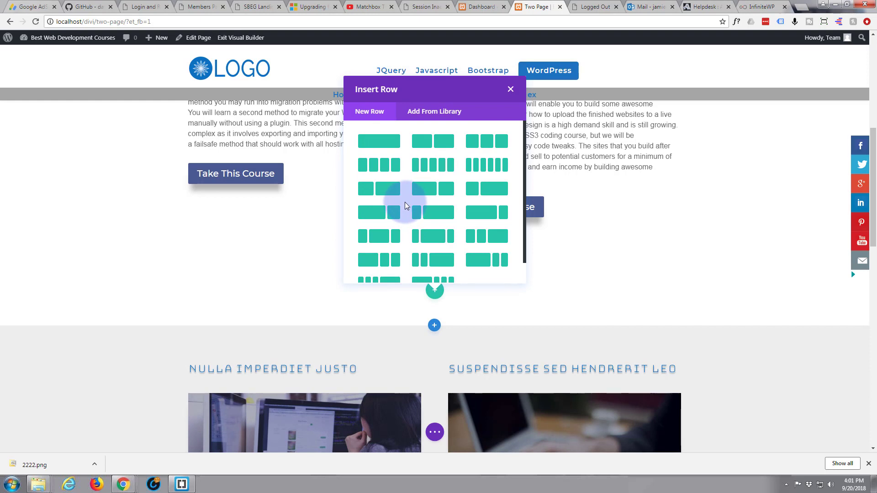
pyautogui.click(511, 90)
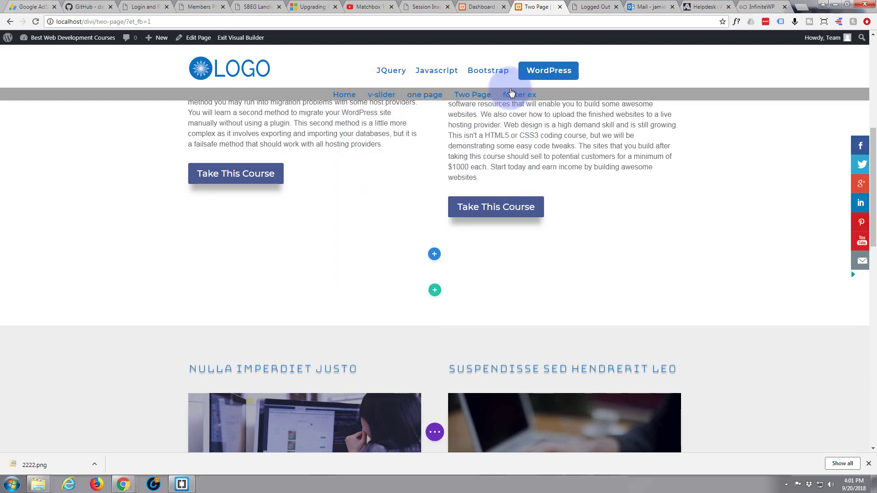
# Give the new empty section a bottom divider in the layered gentle wave style.
pyautogui.moveTo(221, 291)
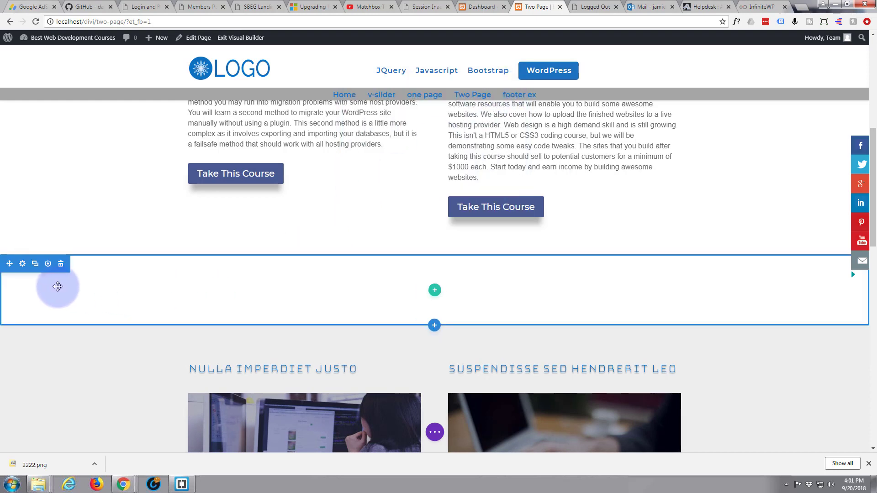
pyautogui.click(22, 264)
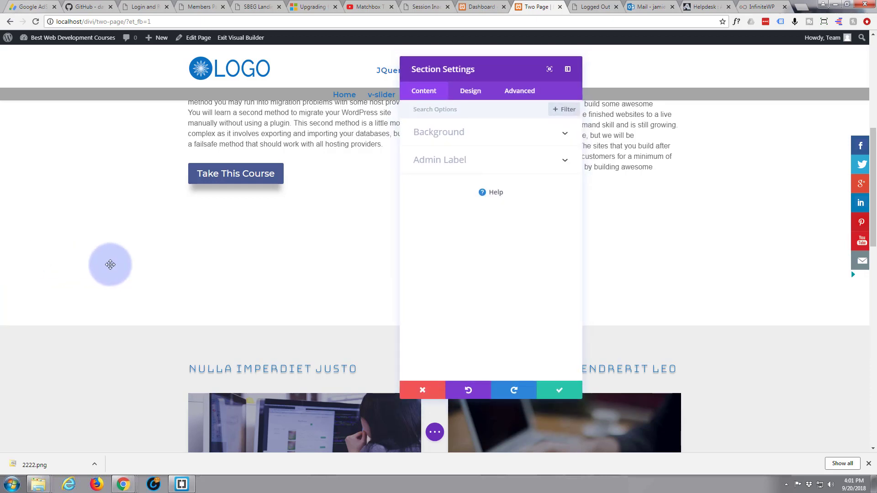
pyautogui.click(472, 95)
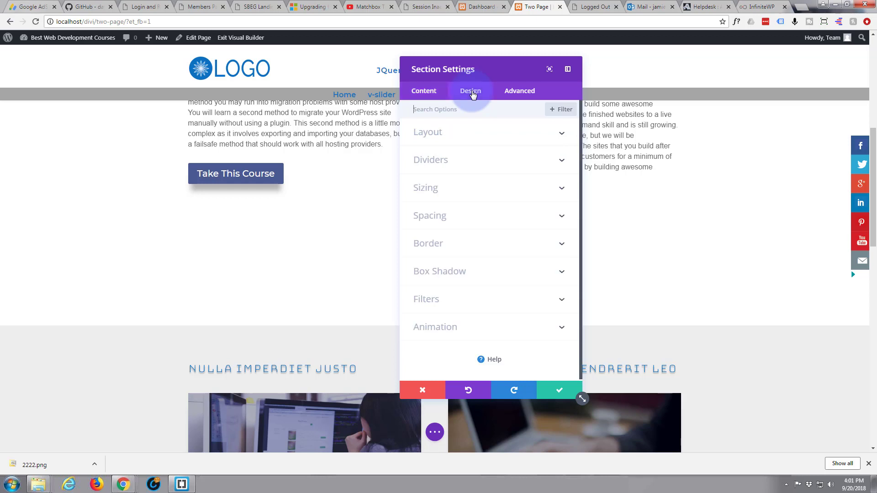
pyautogui.click(495, 162)
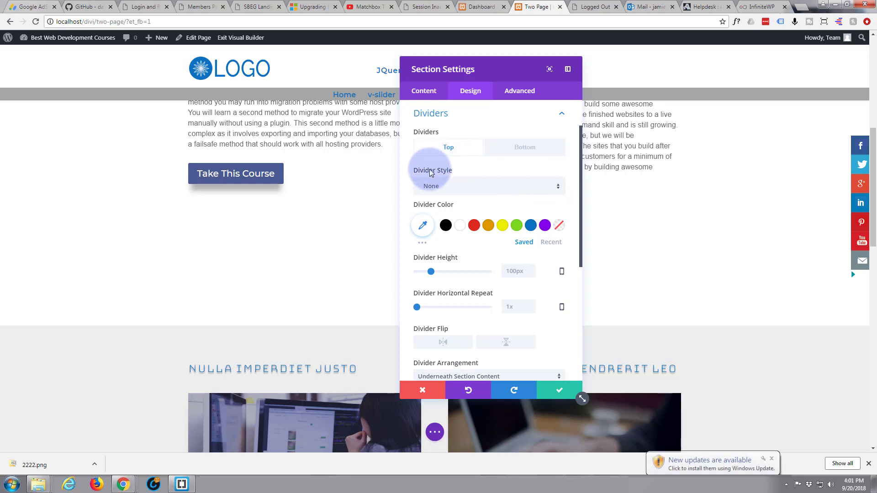
pyautogui.click(535, 150)
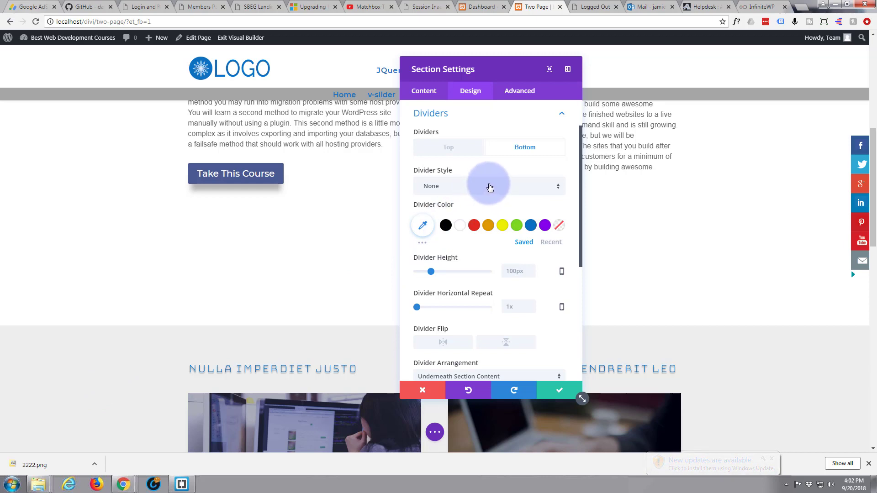
pyautogui.click(558, 187)
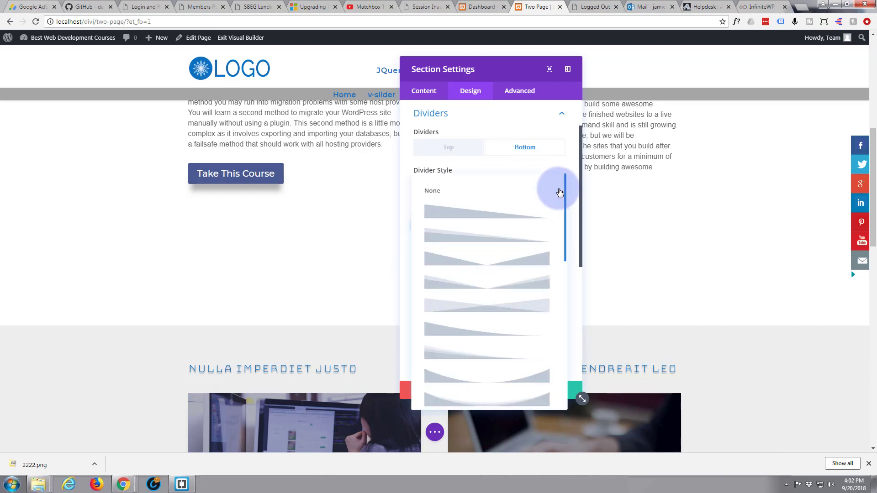
pyautogui.scroll(-3, 523, 235)
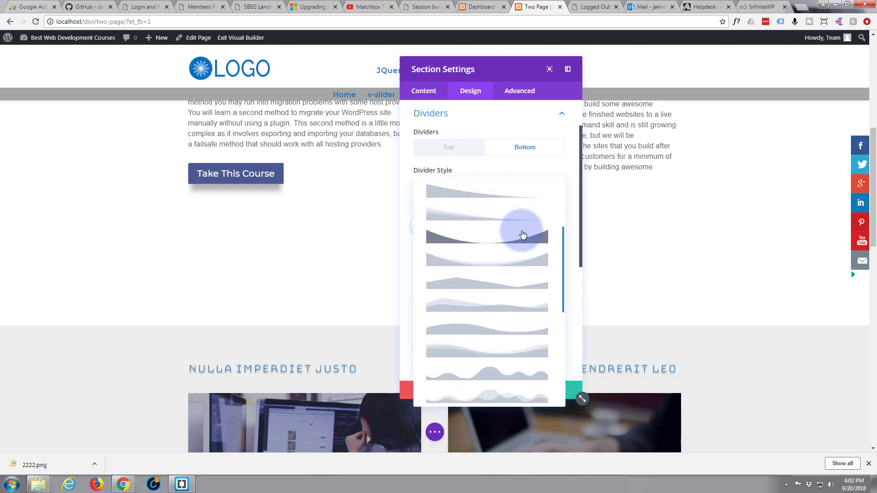
pyautogui.scroll(-2, 523, 235)
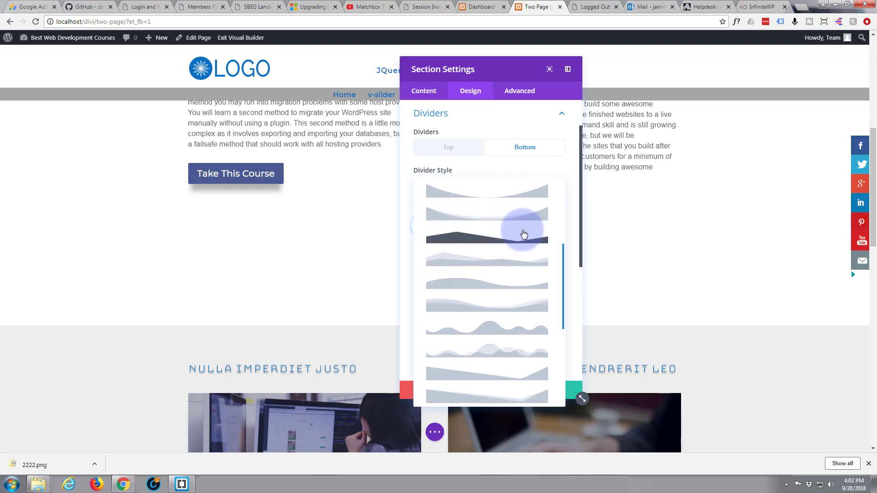
pyautogui.scroll(-1, 523, 234)
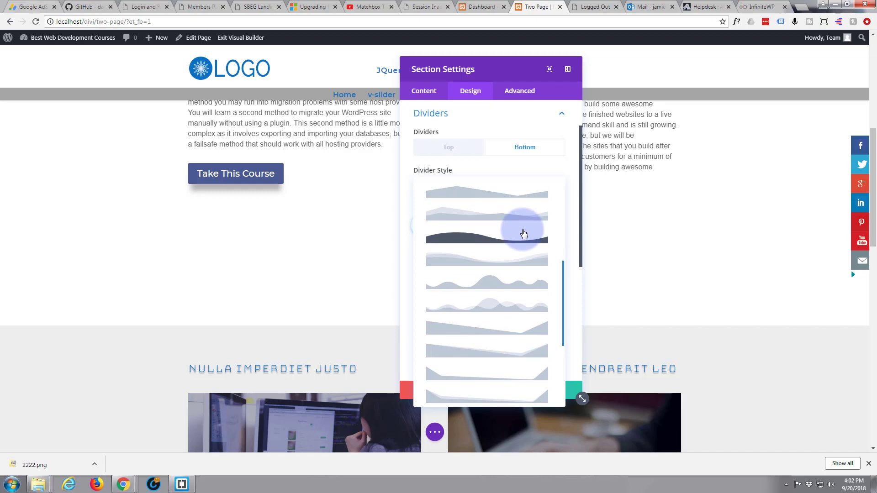
pyautogui.scroll(-1, 524, 233)
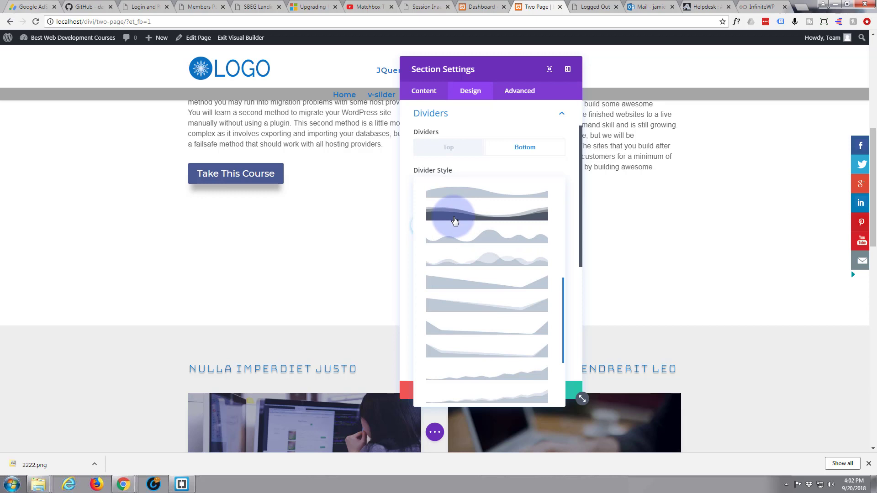
pyautogui.click(454, 221)
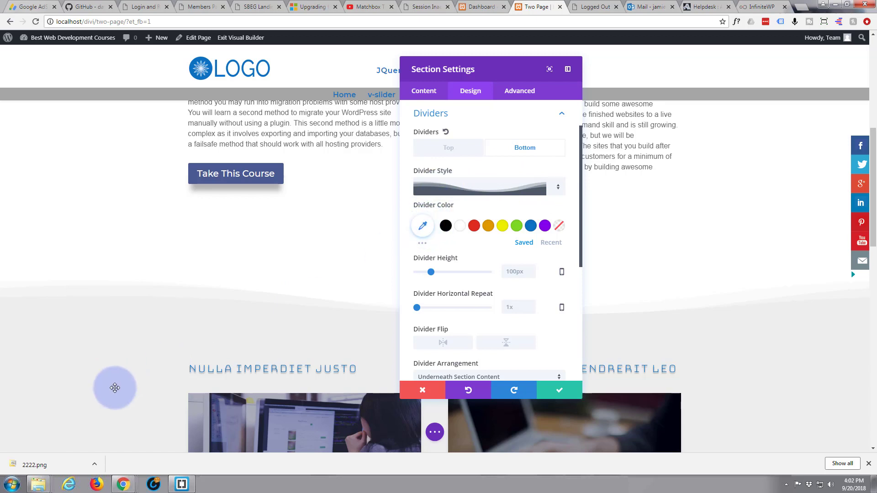
# Try bottom divider heights of 500px and 1200px on the new section.
pyautogui.click(425, 231)
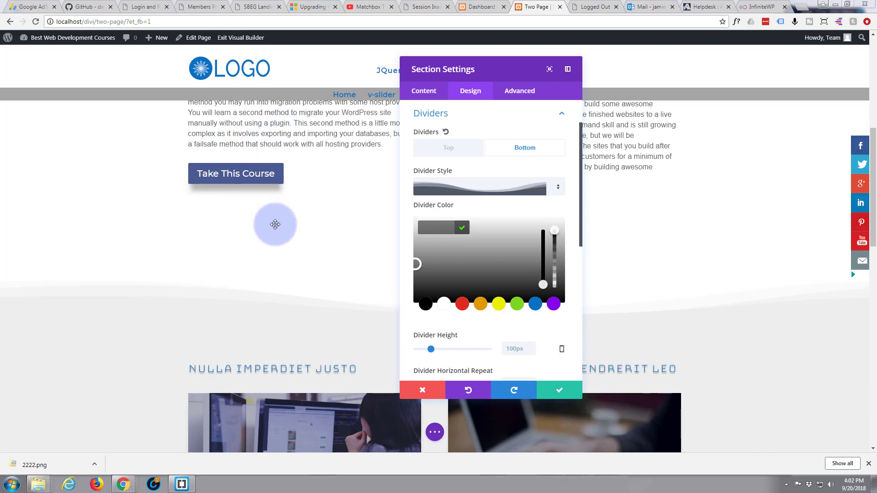
pyautogui.scroll(2, 296, 294)
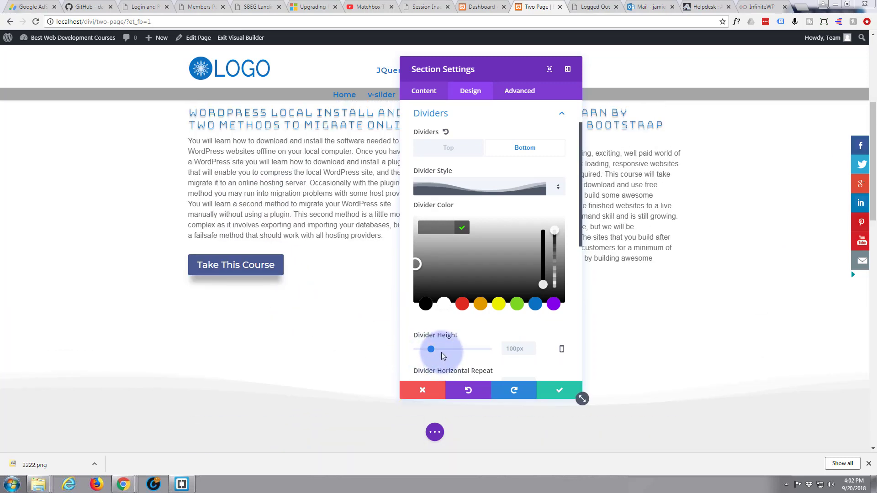
pyautogui.moveTo(433, 349); pyautogui.dragTo(500, 353)
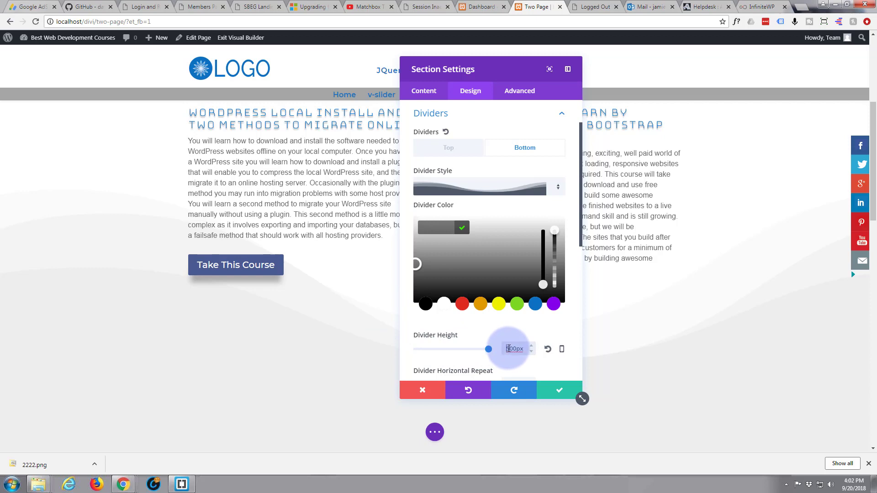
pyautogui.click(510, 348)
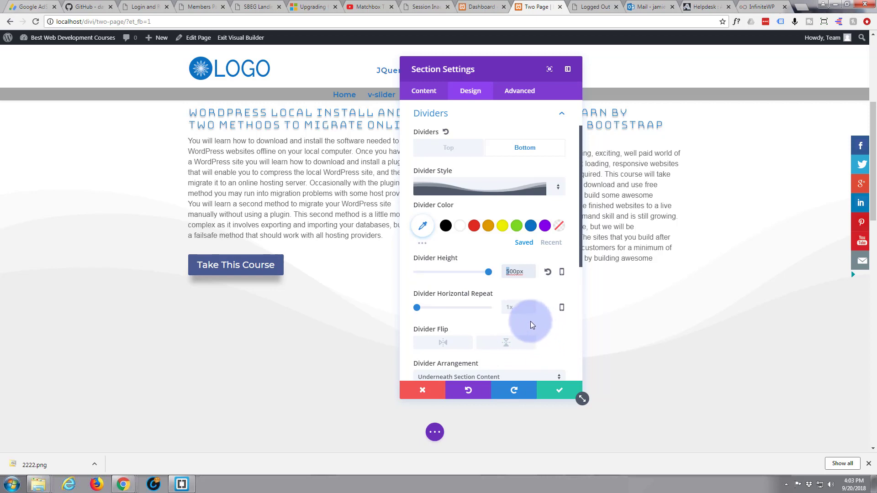
pyautogui.write('12')
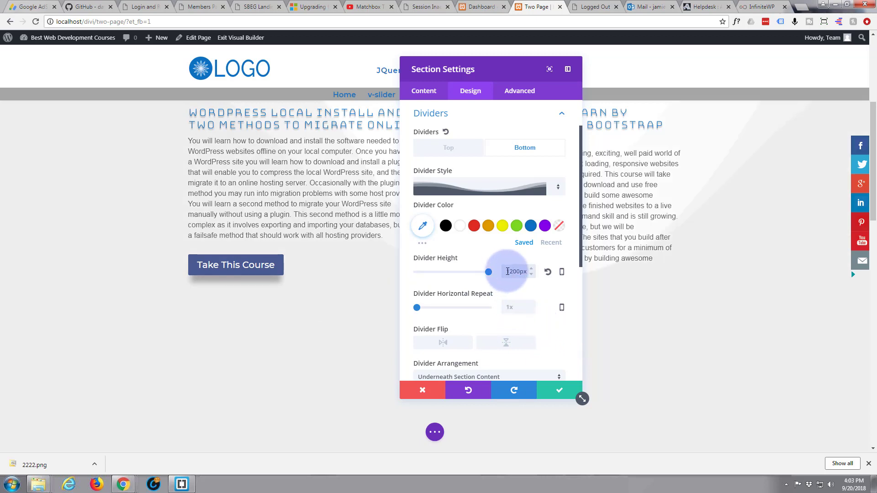
# Set the new section's bottom divider height to 800px and check how it spans the content above.
pyautogui.moveTo(506, 271); pyautogui.dragTo(520, 273)
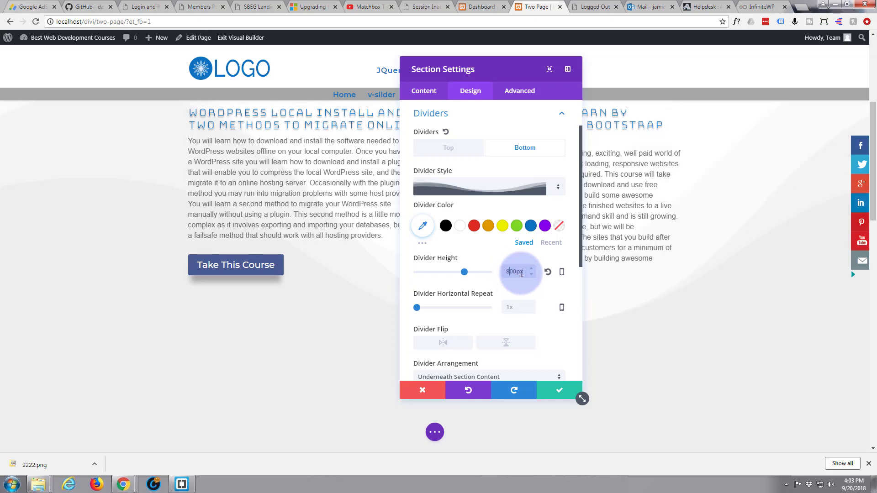
pyautogui.scroll(2, 352, 375)
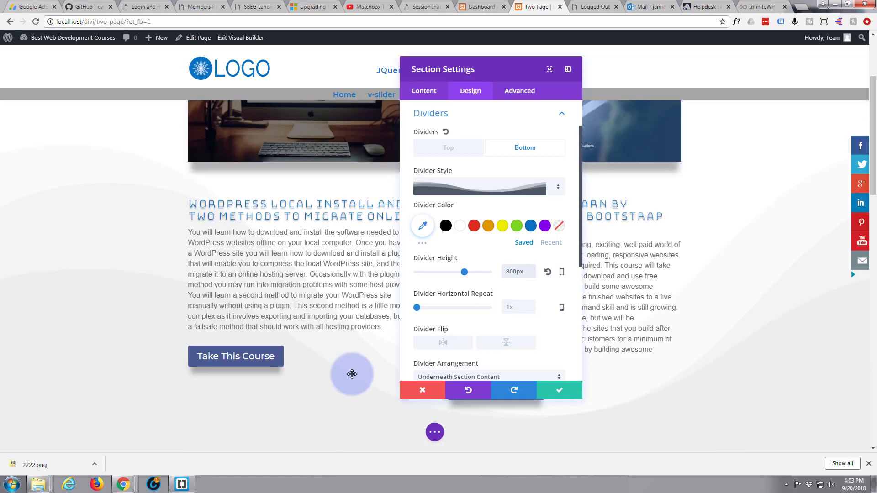
pyautogui.scroll(-3, 352, 374)
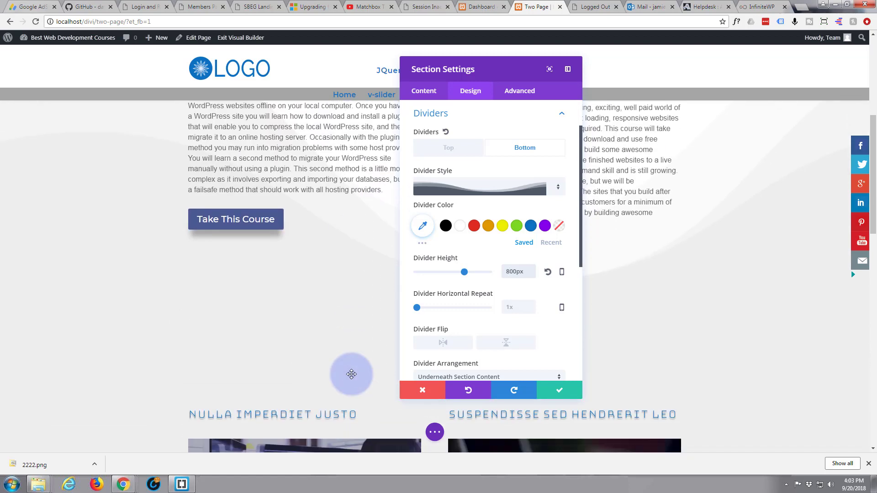
# Preview the Fade, Slide, Bounce and Zoom animation styles on the section and keep Slide.
pyautogui.scroll(-3, 483, 309)
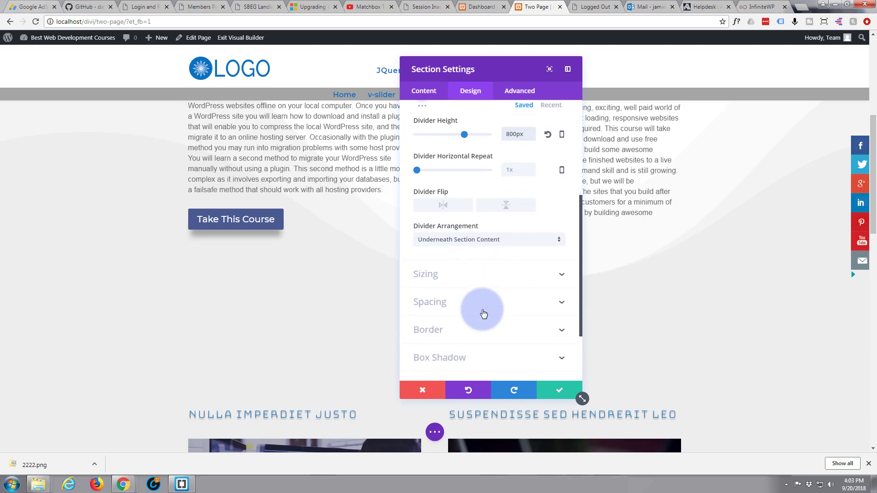
pyautogui.scroll(-2, 483, 313)
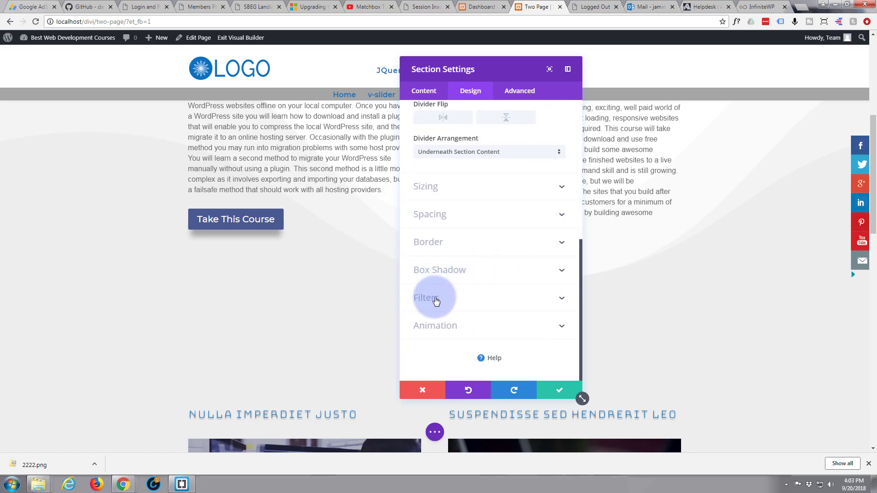
pyautogui.click(439, 327)
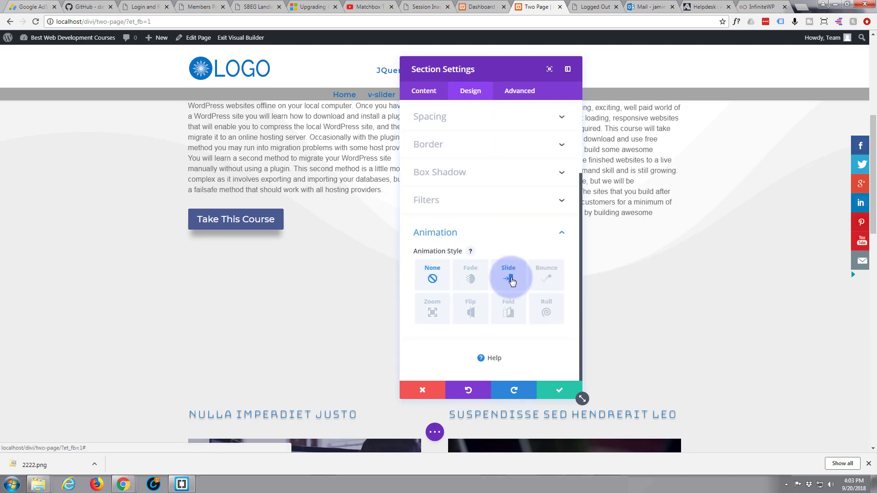
pyautogui.click(472, 284)
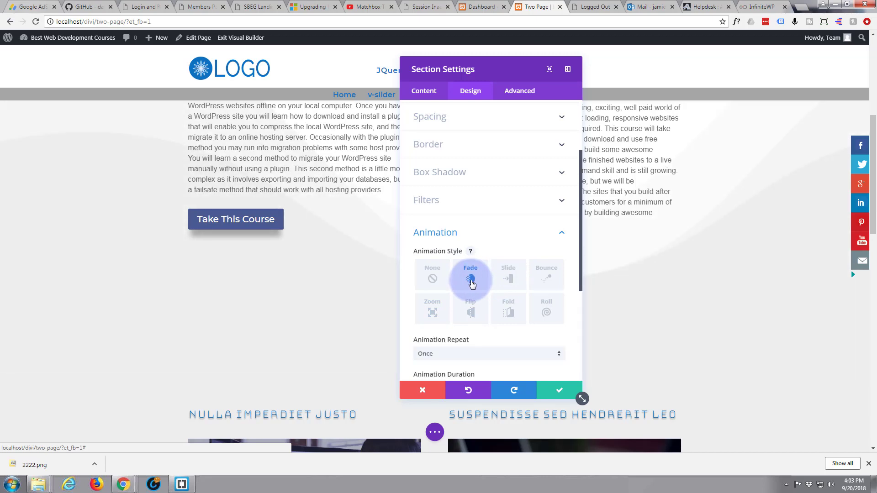
pyautogui.click(510, 282)
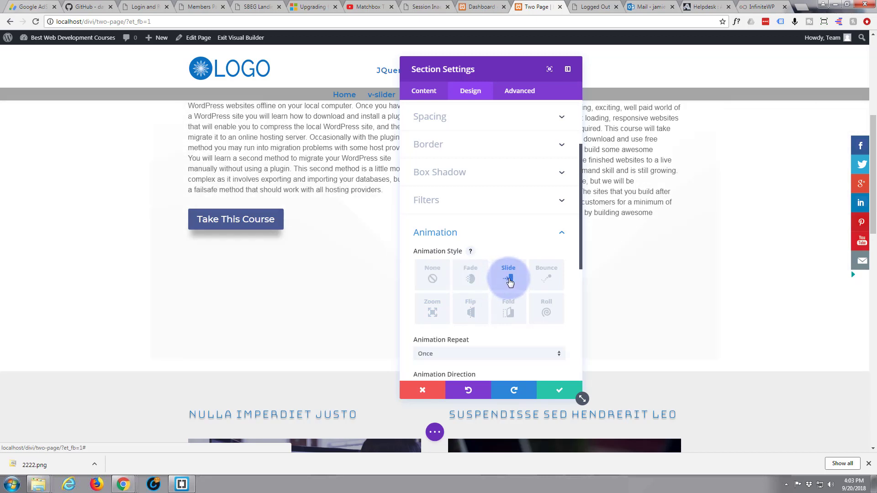
pyautogui.click(544, 281)
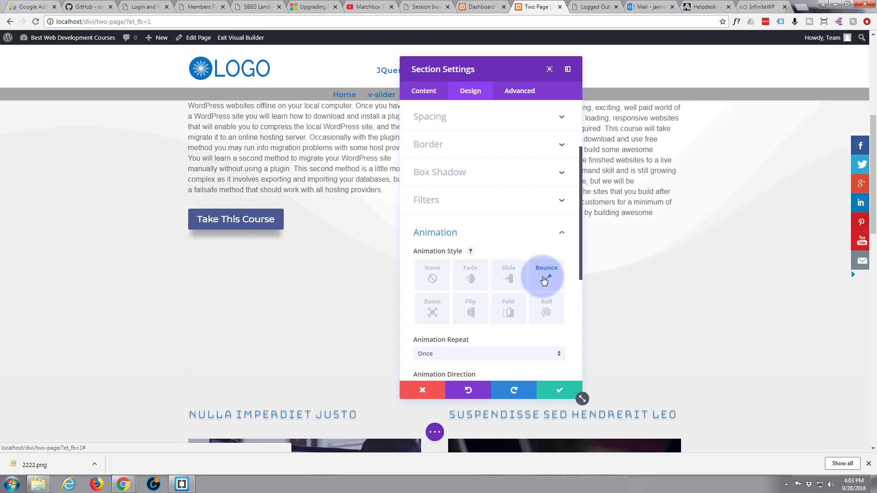
pyautogui.click(432, 312)
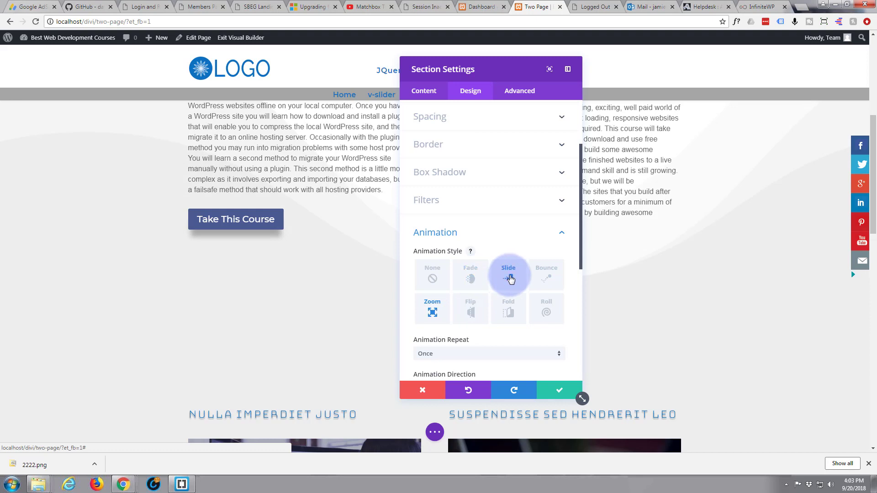
pyautogui.click(510, 279)
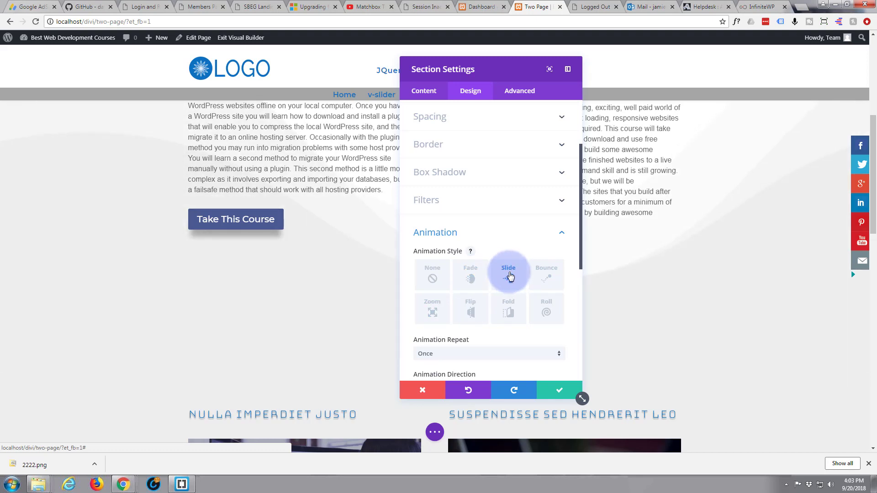
# Set the section's slide animation direction to Up.
pyautogui.scroll(-1, 510, 276)
pyautogui.scroll(-1, 502, 274)
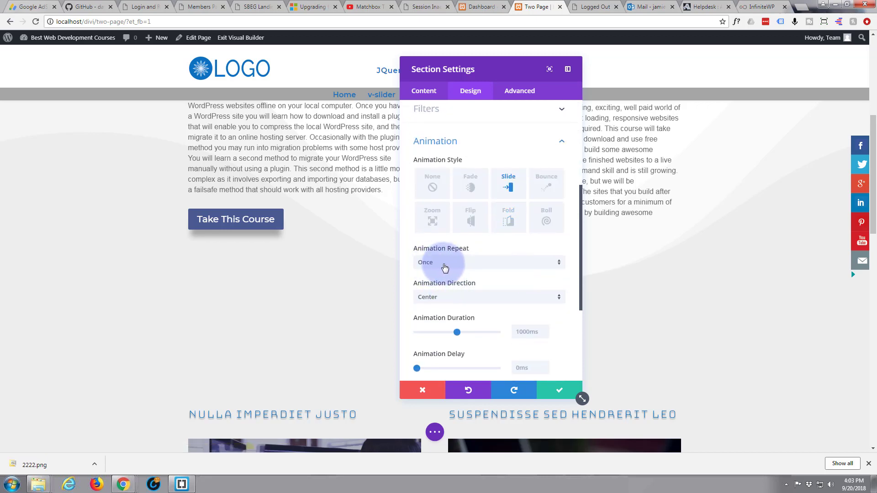
pyautogui.scroll(-1, 445, 265)
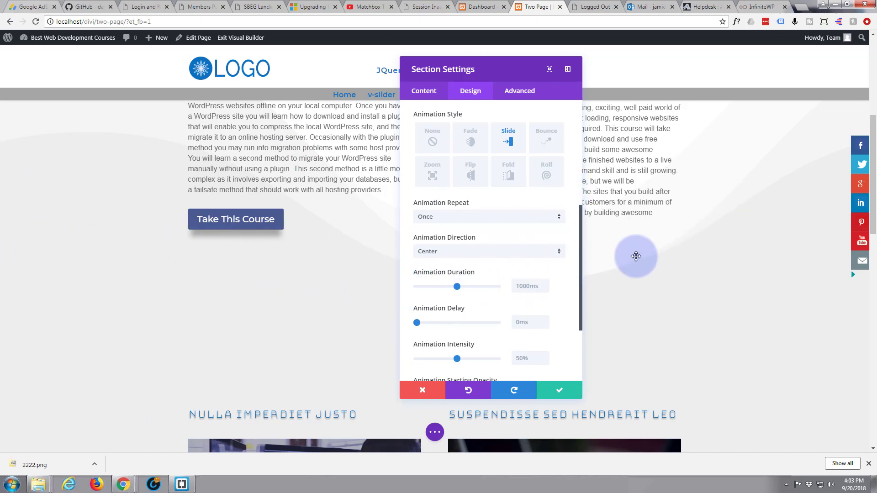
pyautogui.click(560, 251)
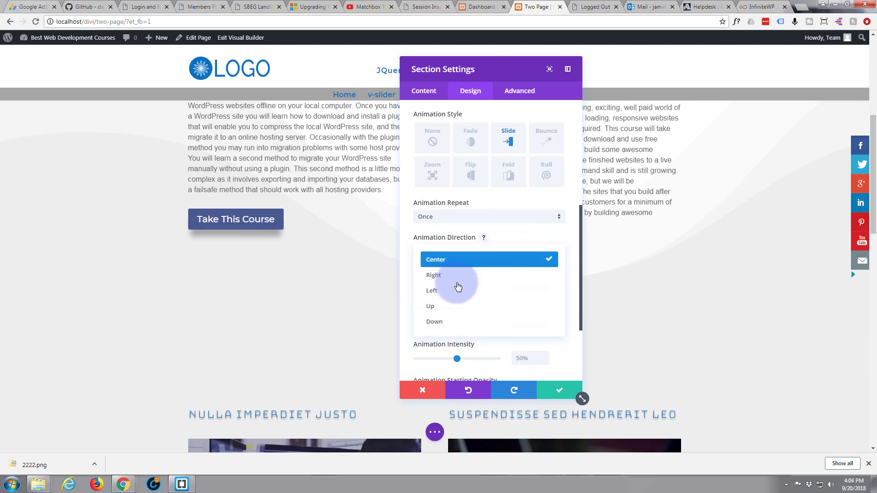
pyautogui.click(456, 311)
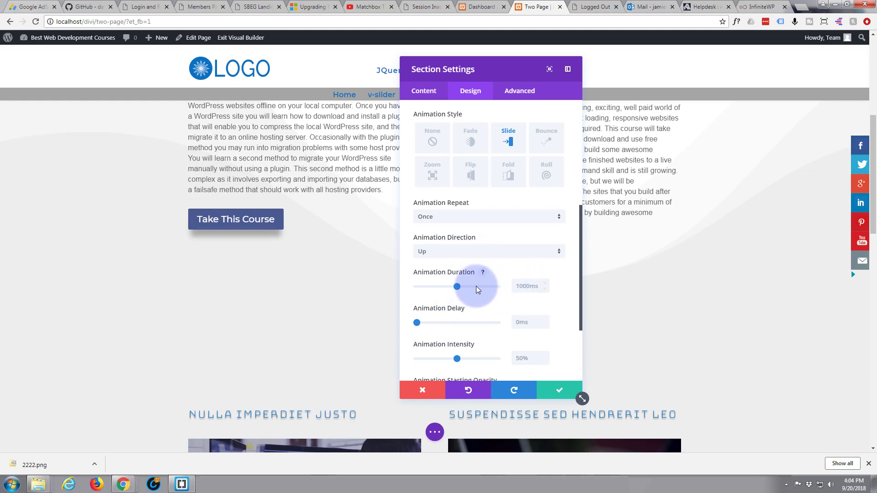
# Set the slide animation's duration to 2000ms.
pyautogui.moveTo(456, 286); pyautogui.dragTo(501, 288)
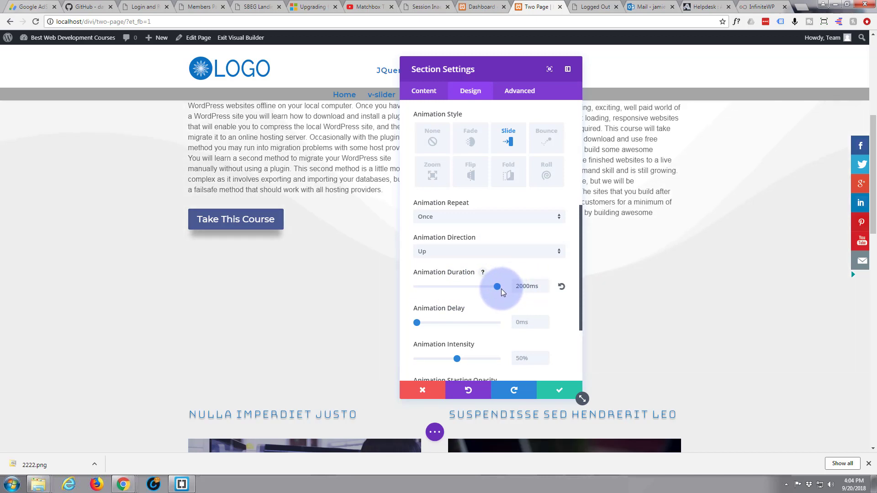
pyautogui.scroll(1, 321, 294)
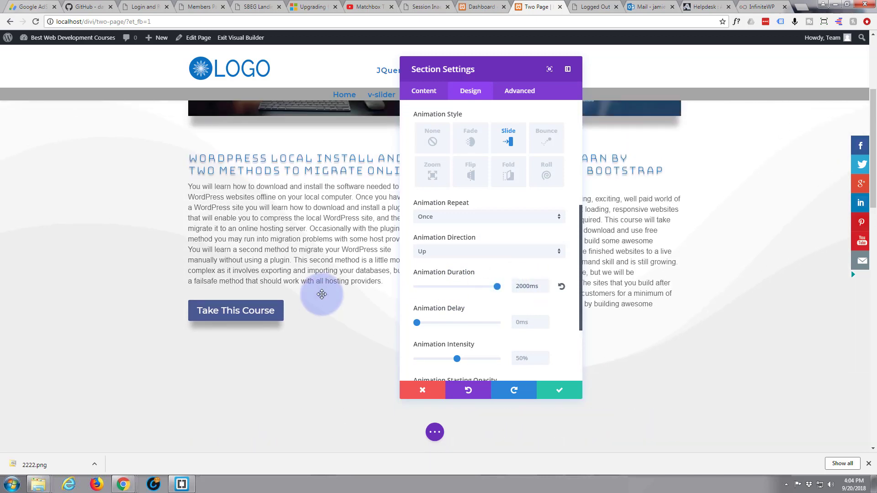
pyautogui.scroll(-1, 322, 294)
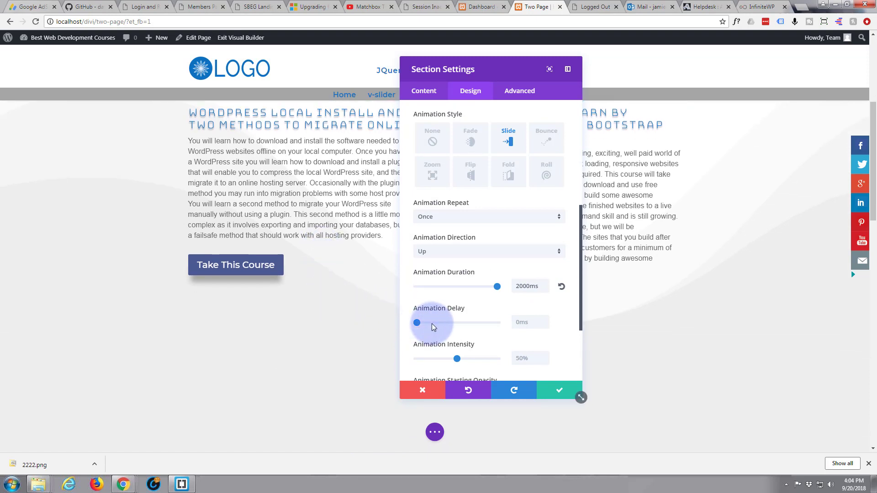
# Try an animation duration of 3000ms on the section, and return it to 2000ms.
pyautogui.doubleClick(520, 287)
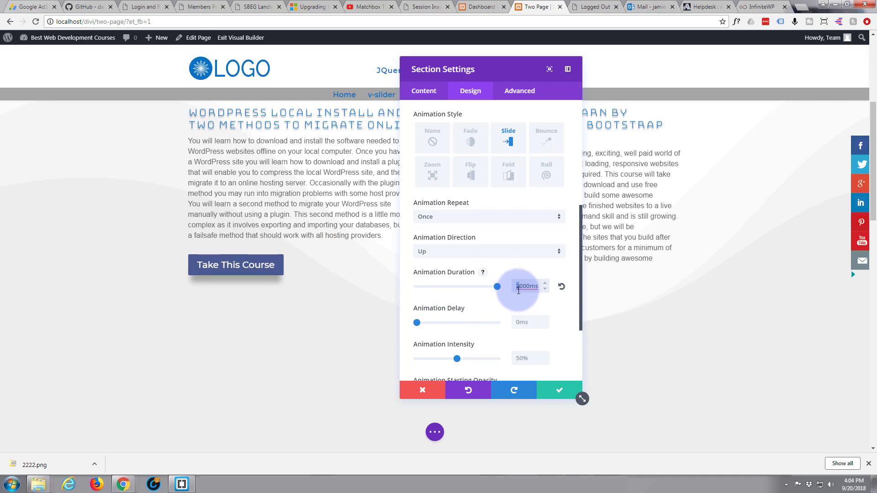
pyautogui.write('3')
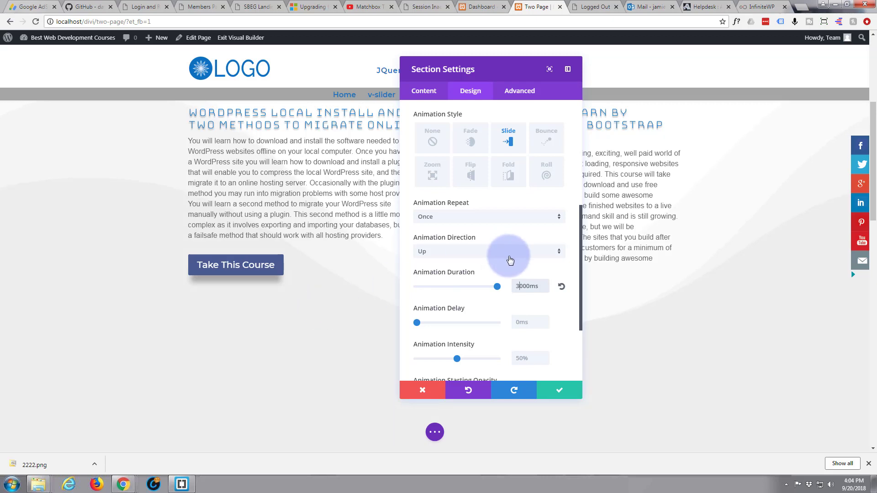
pyautogui.doubleClick(517, 285)
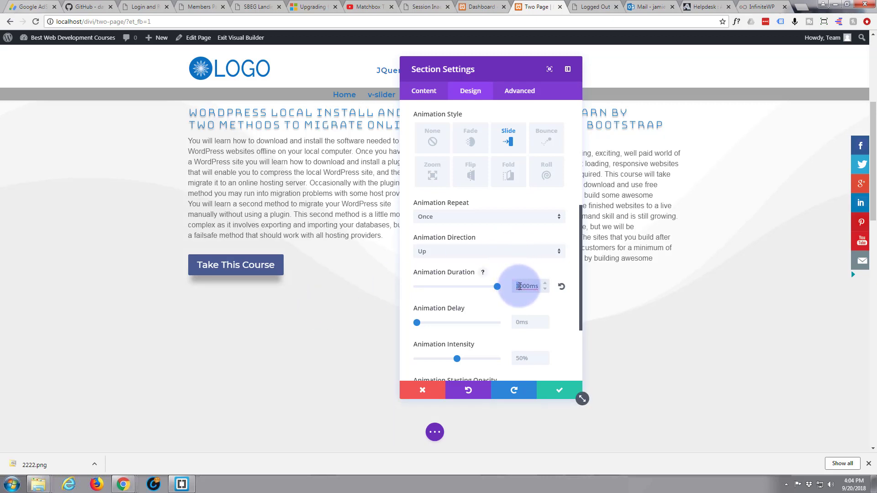
pyautogui.write('2')
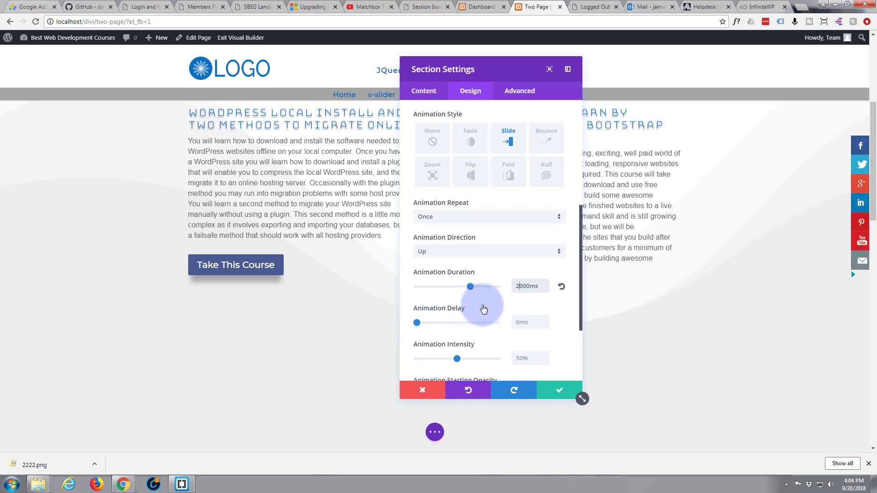
# Set both the animation intensity and the animation starting opacity to 100%.
pyautogui.scroll(-2, 481, 304)
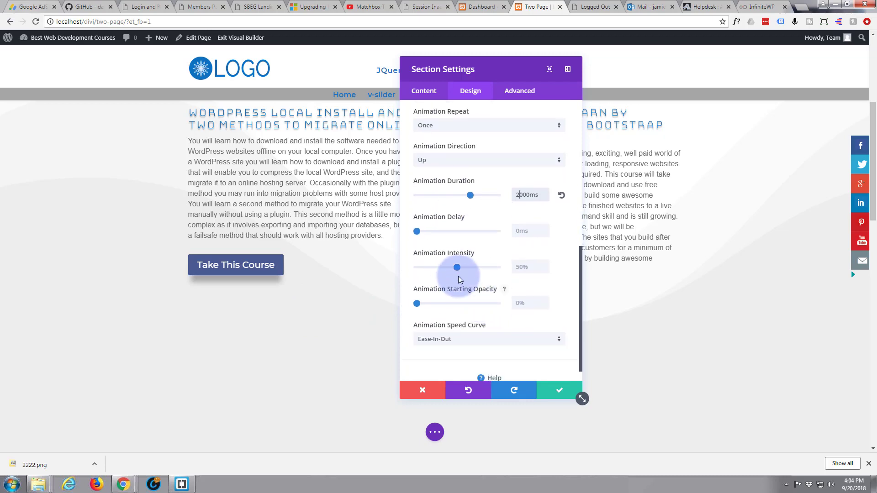
pyautogui.moveTo(456, 267); pyautogui.dragTo(455, 267)
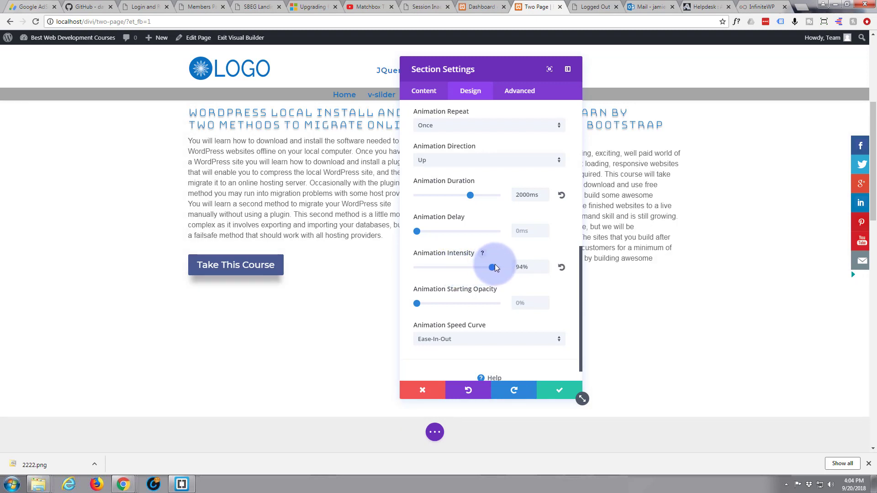
pyautogui.moveTo(494, 267); pyautogui.dragTo(497, 267)
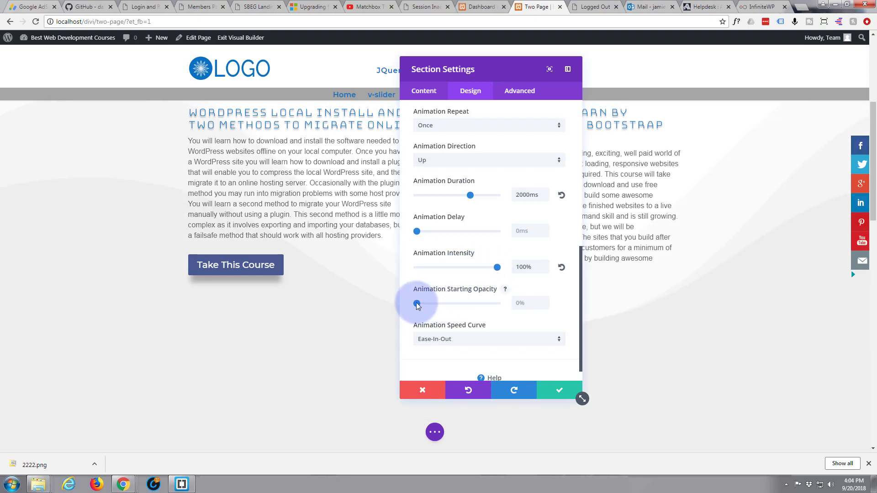
pyautogui.moveTo(417, 303); pyautogui.dragTo(506, 297)
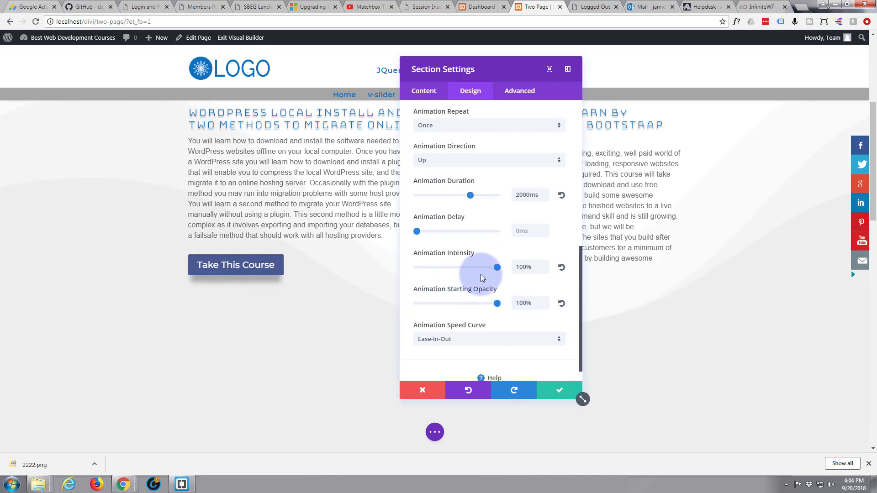
# Try an animation intensity of 42% on the section, and return it to 100%.
pyautogui.moveTo(496, 268); pyautogui.dragTo(450, 269)
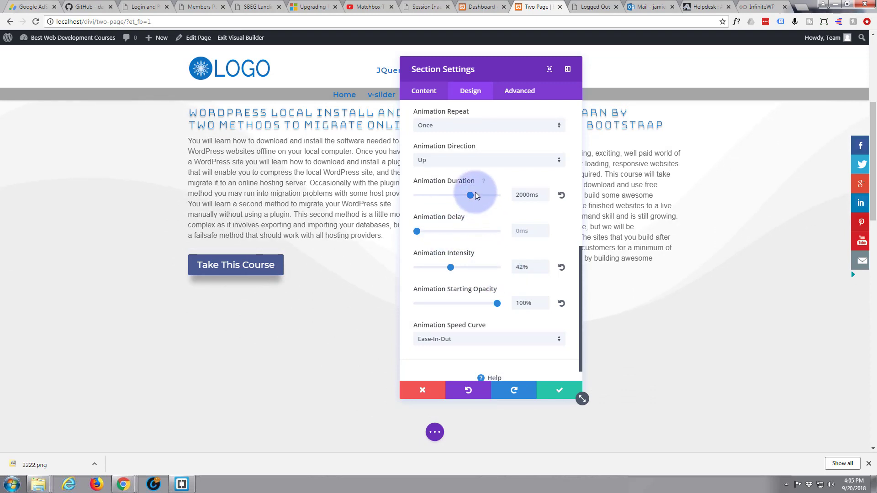
pyautogui.moveTo(475, 195); pyautogui.dragTo(471, 195)
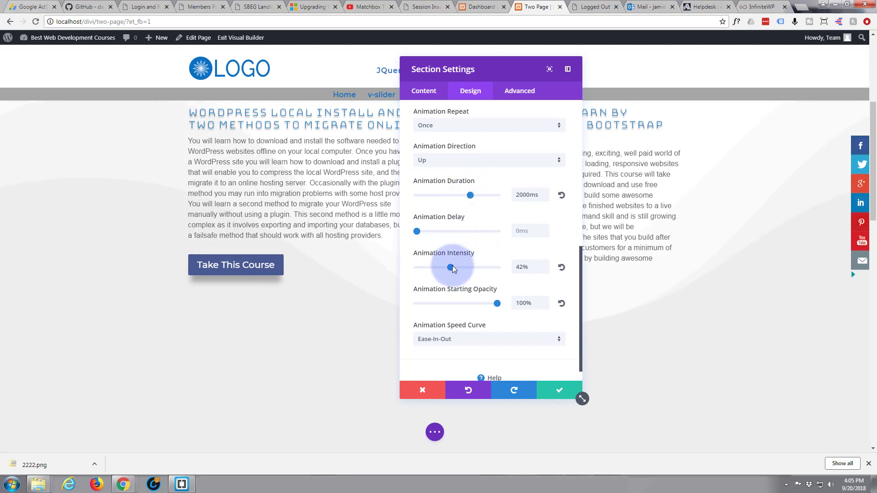
pyautogui.moveTo(450, 267); pyautogui.dragTo(497, 271)
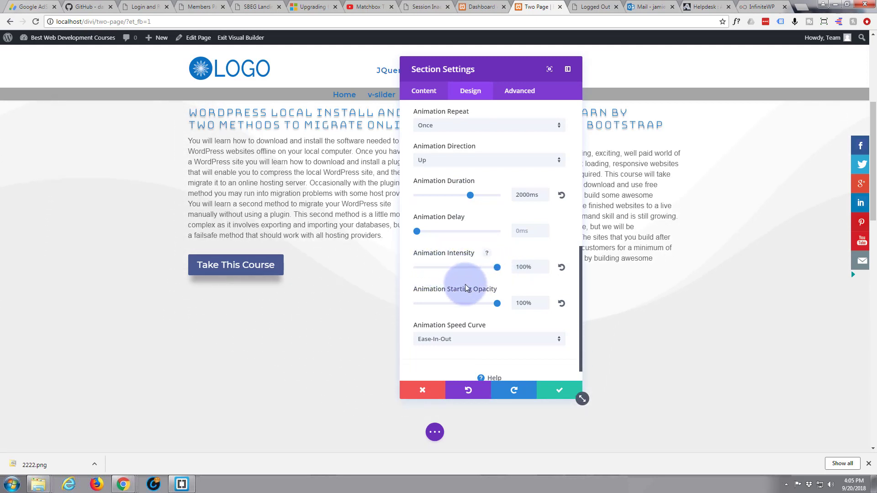
# Save the section settings and review the wave divider behind the course content above.
pyautogui.scroll(-1, 468, 296)
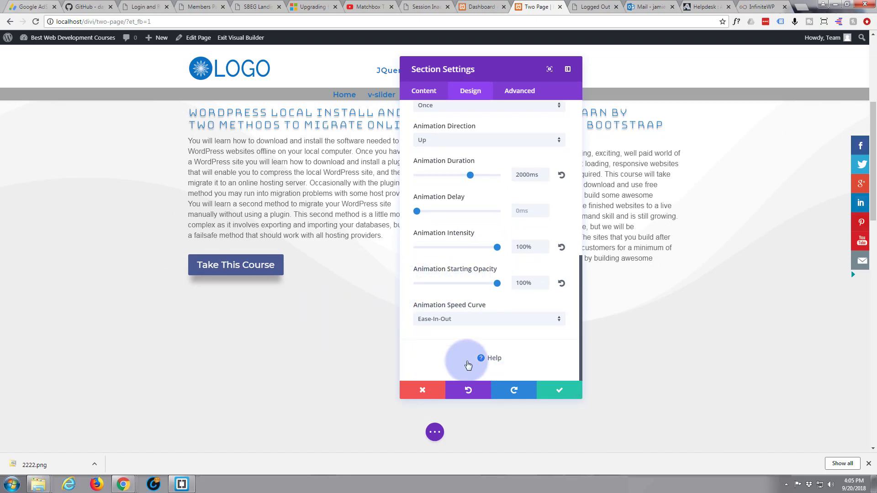
pyautogui.click(557, 393)
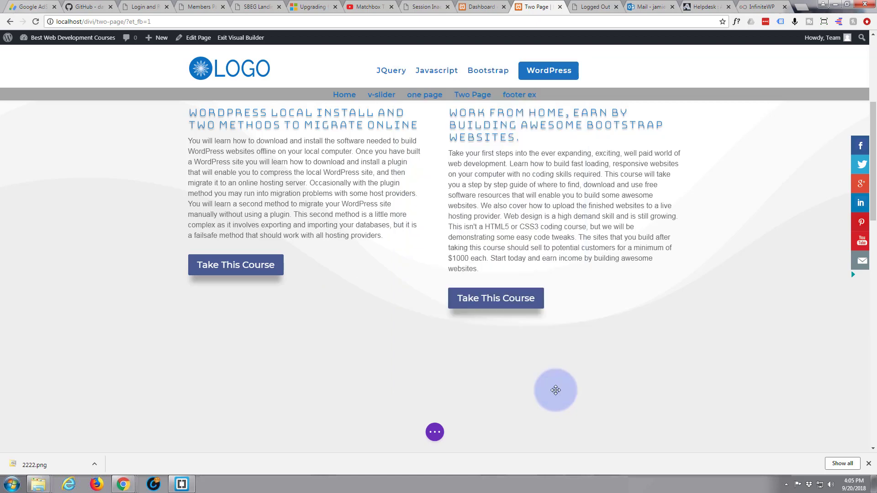
pyautogui.scroll(1, 328, 347)
pyautogui.scroll(2, 328, 347)
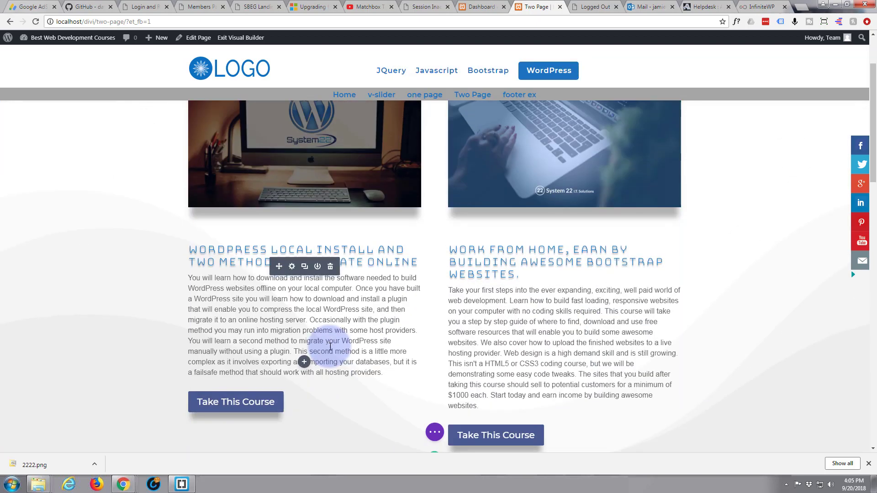
pyautogui.scroll(-7, 330, 346)
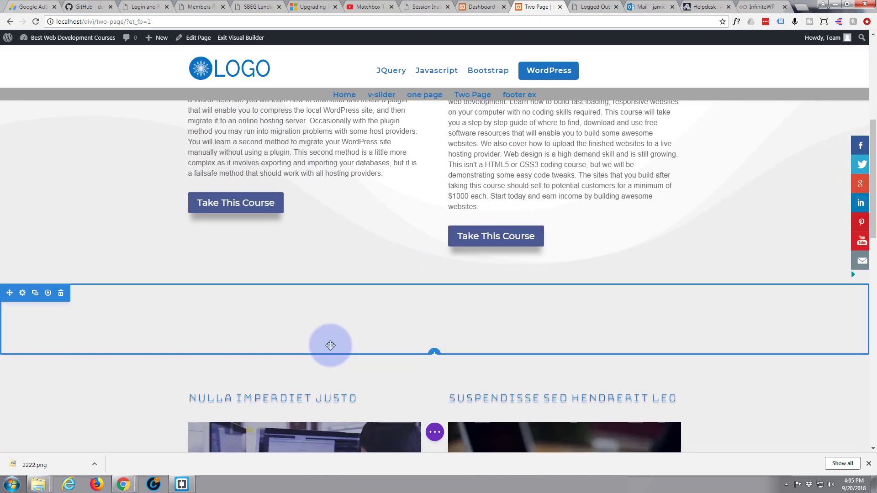
# Insert an empty regular section between the grey section and the four-image section, without adding a row.
pyautogui.scroll(-8, 330, 346)
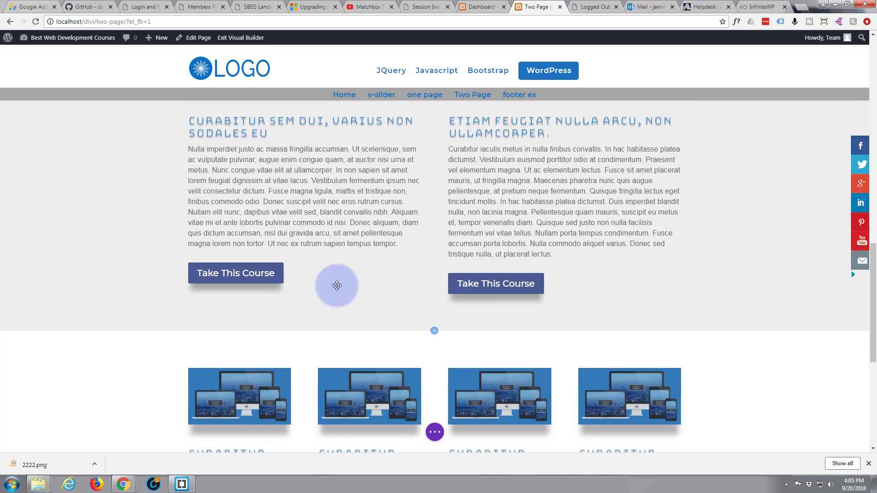
pyautogui.moveTo(428, 321)
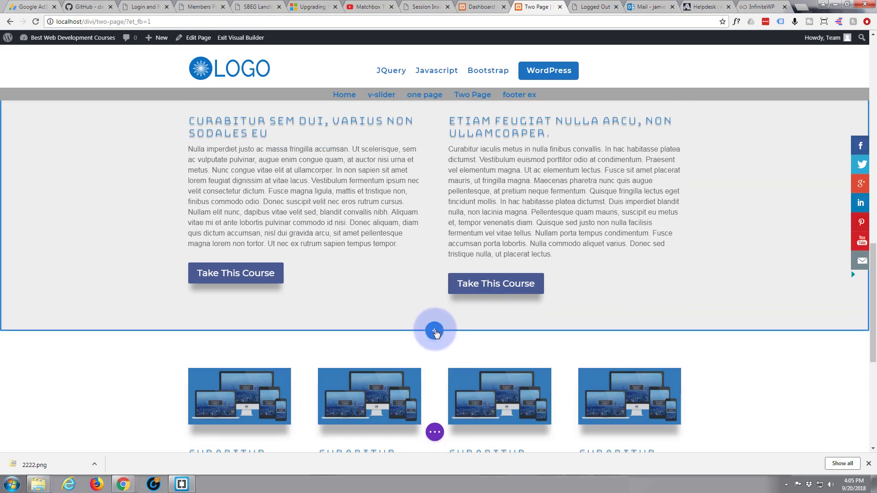
pyautogui.click(435, 331)
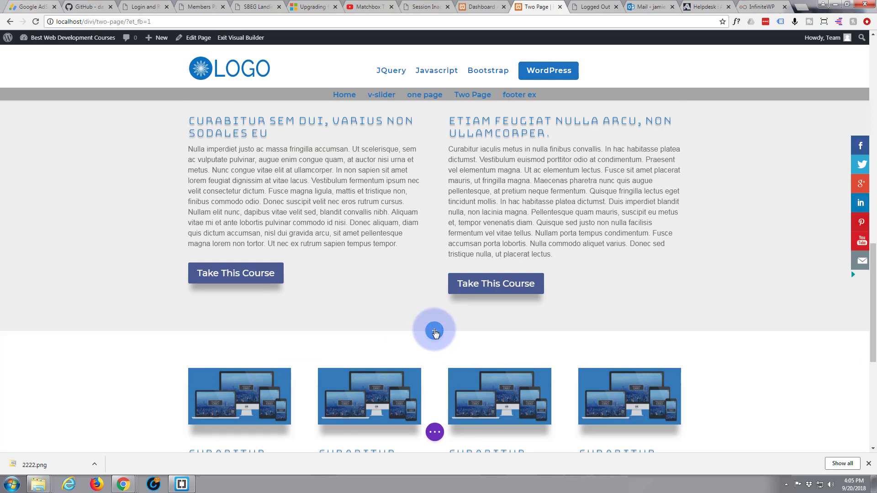
pyautogui.click(379, 299)
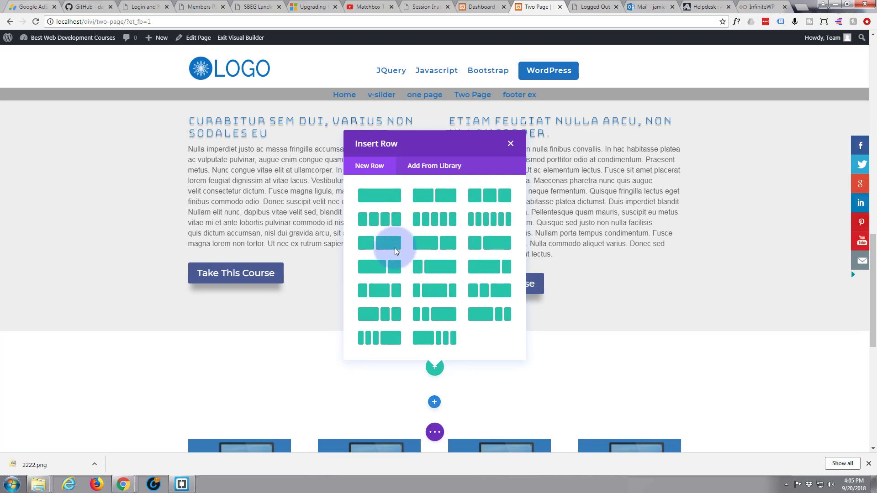
pyautogui.click(510, 144)
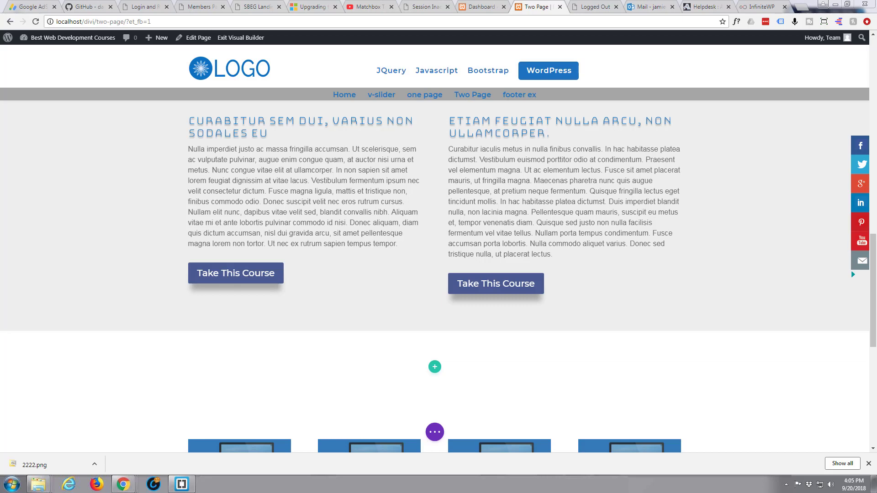
# Give the new empty section below the grey section a top divider in the layered wave style.
pyautogui.moveTo(40, 353)
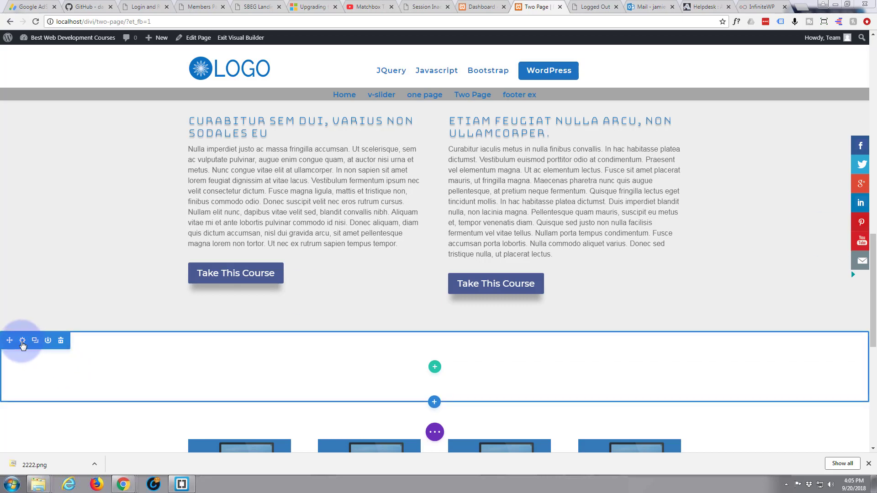
pyautogui.click(22, 342)
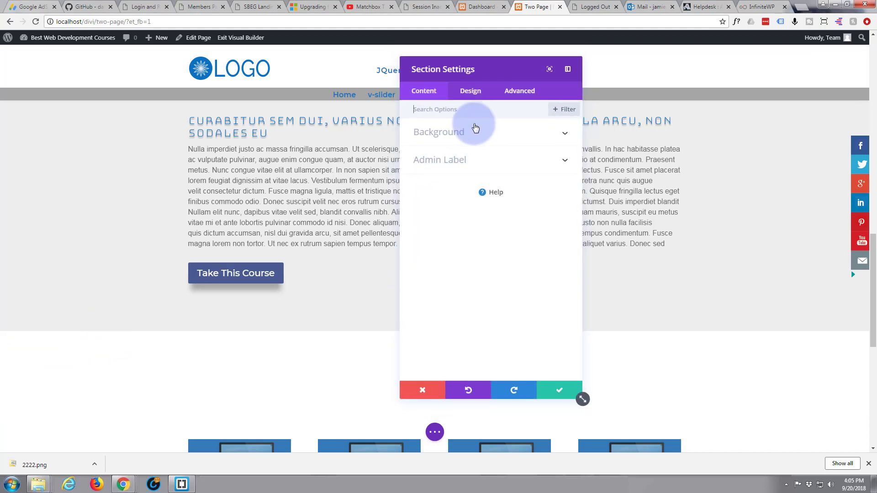
pyautogui.click(470, 94)
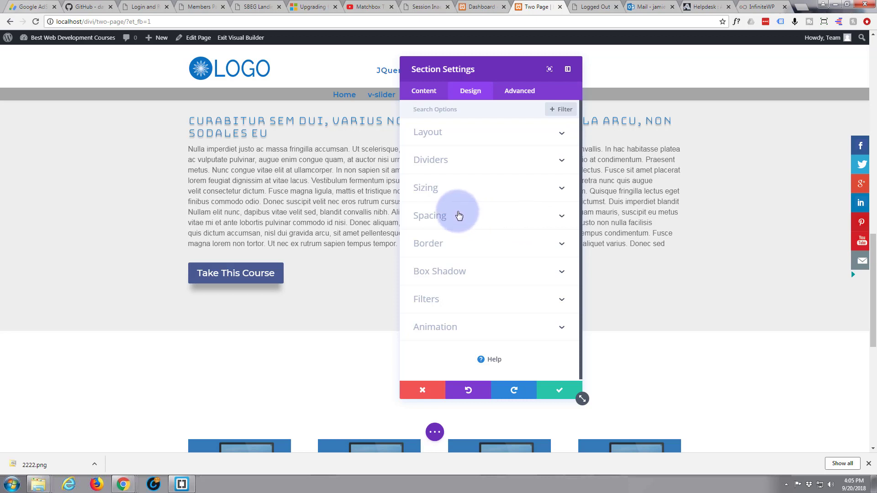
pyautogui.click(491, 163)
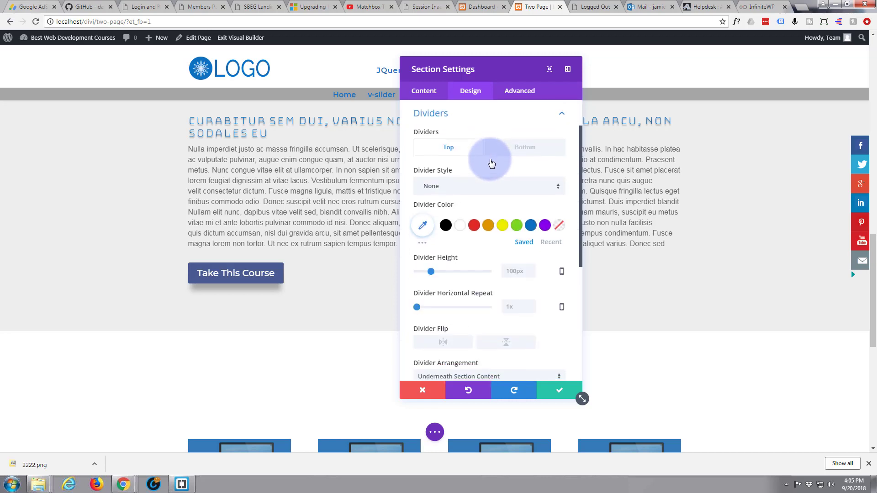
pyautogui.click(558, 188)
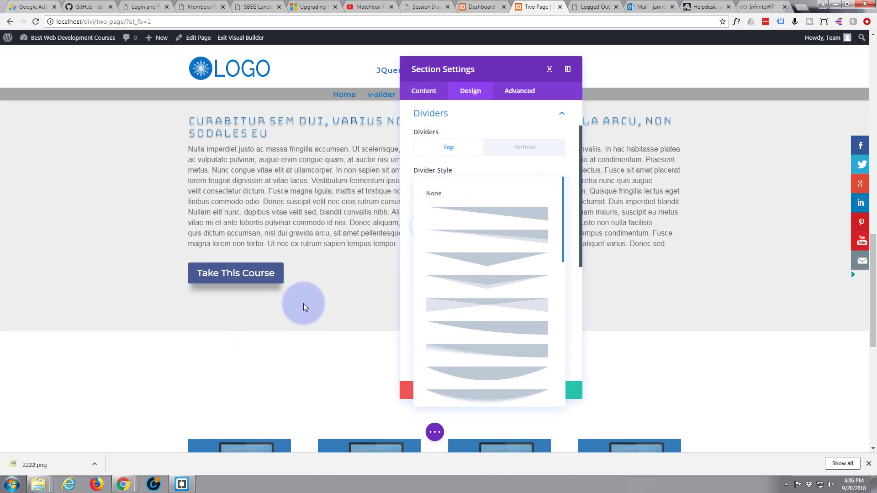
pyautogui.scroll(-2, 510, 280)
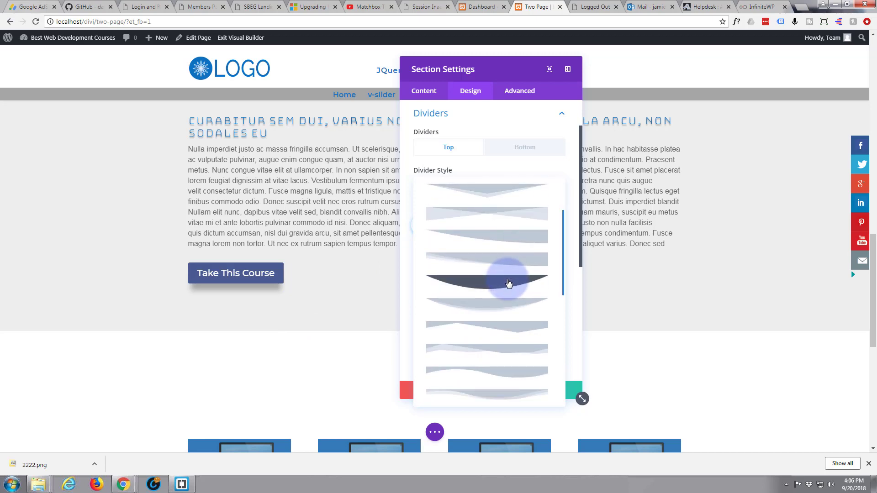
pyautogui.scroll(-1, 508, 283)
pyautogui.scroll(-2, 508, 283)
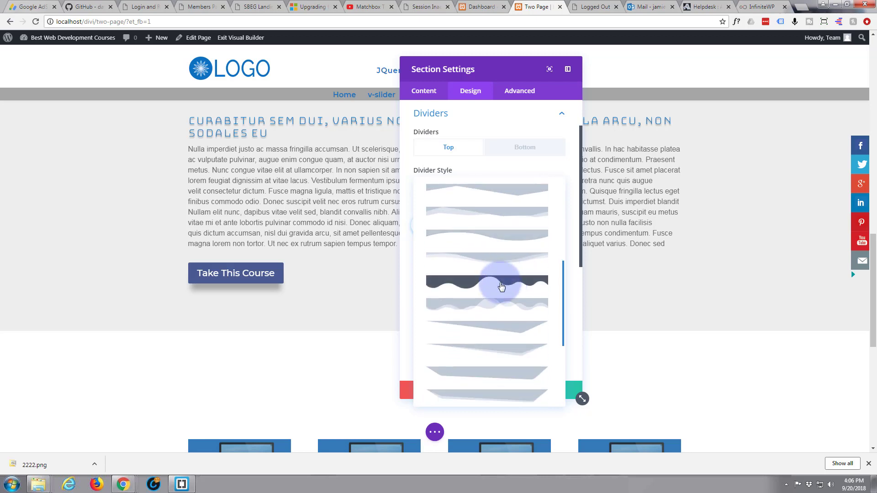
pyautogui.click(465, 309)
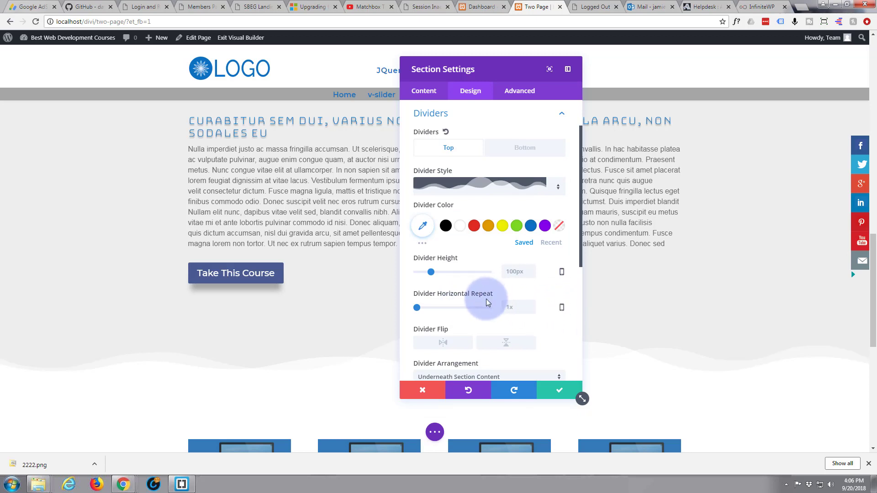
# Increase the top divider's height to about 238px.
pyautogui.scroll(-2, 486, 297)
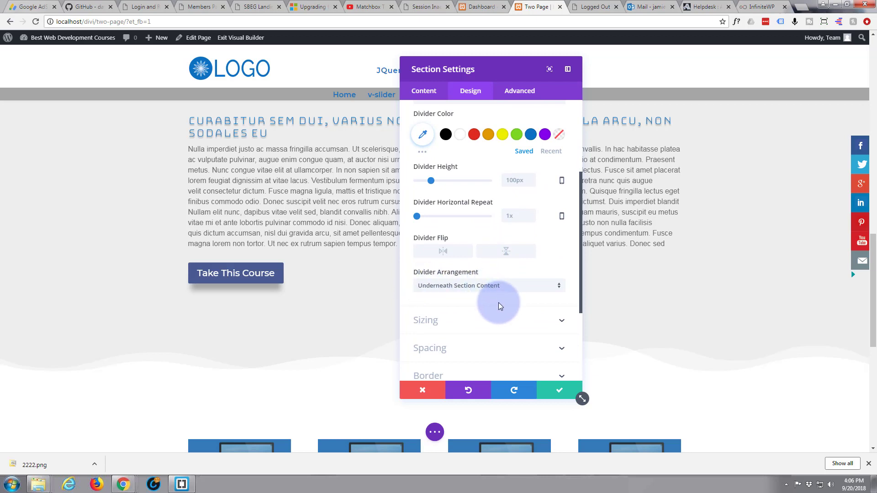
pyautogui.scroll(1, 498, 302)
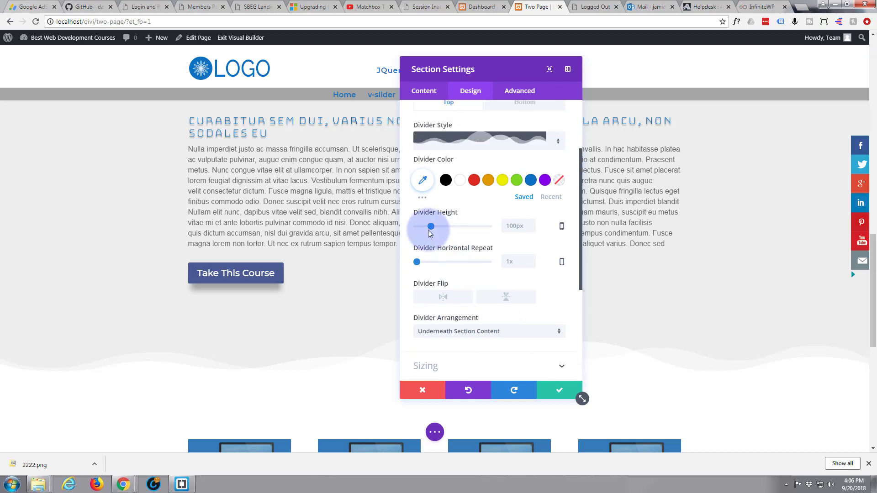
pyautogui.moveTo(431, 224); pyautogui.dragTo(451, 226)
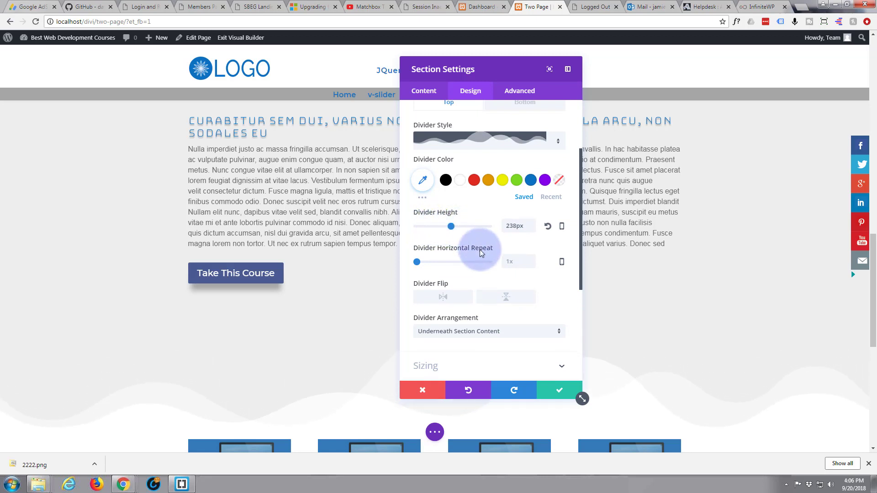
# Try the Fade, Slide, Flip and Roll animation styles on the wave section, and choose Fold.
pyautogui.scroll(-1, 465, 264)
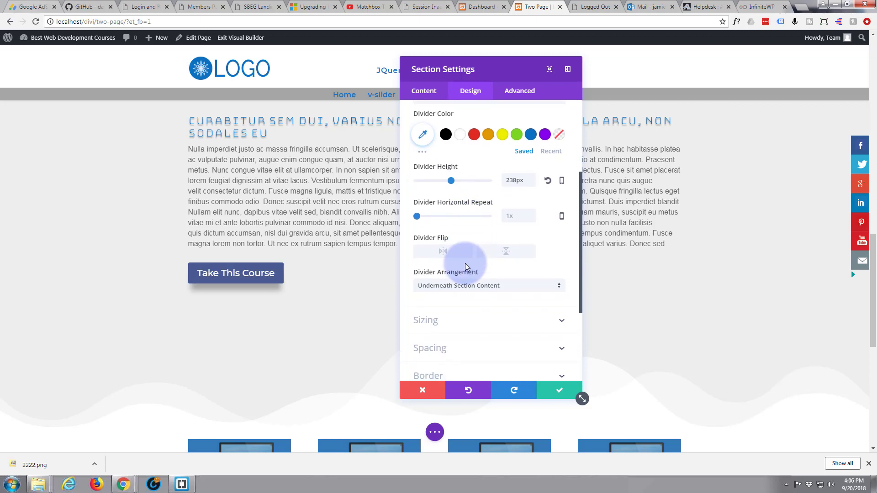
pyautogui.scroll(-2, 465, 264)
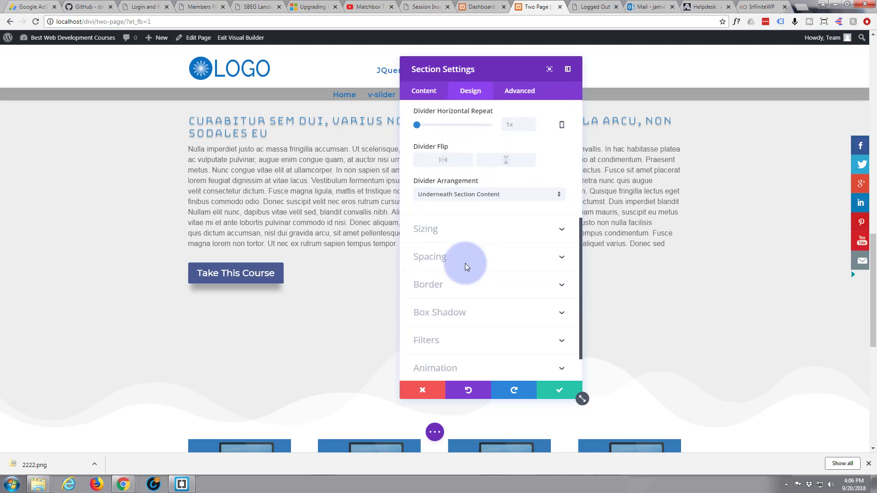
pyautogui.scroll(-1, 465, 264)
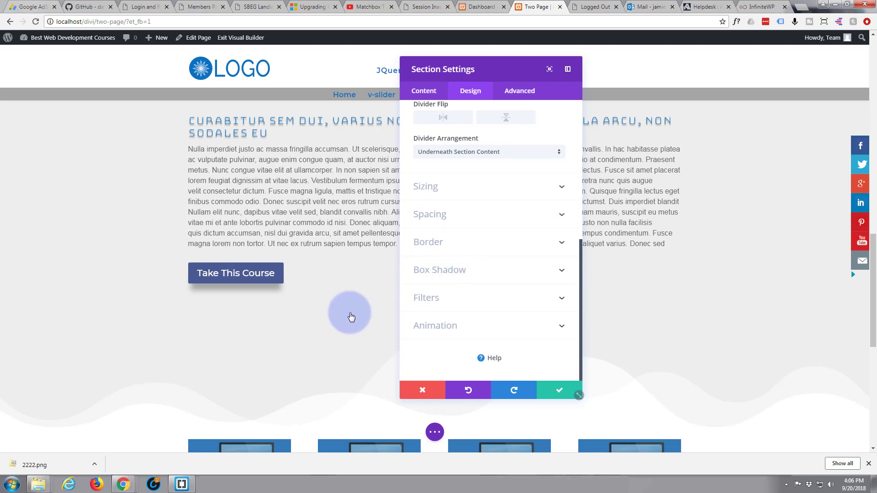
pyautogui.scroll(-2, 273, 347)
pyautogui.scroll(-1, 273, 347)
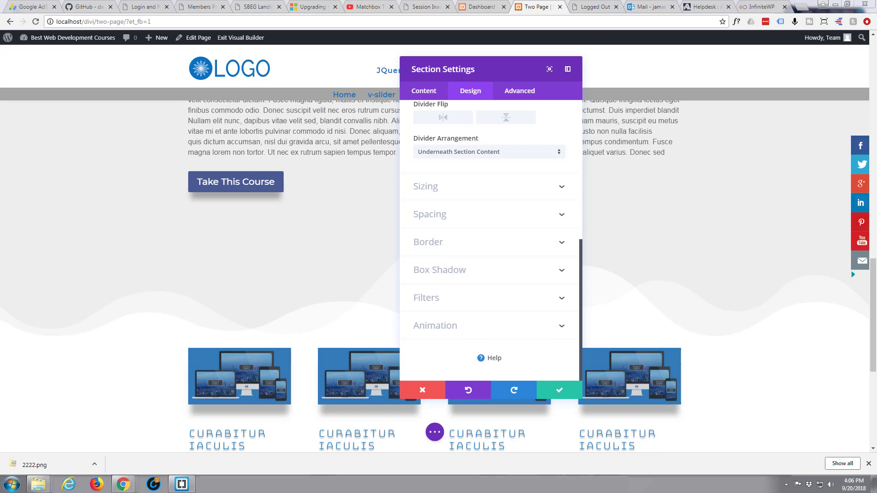
pyautogui.click(433, 254)
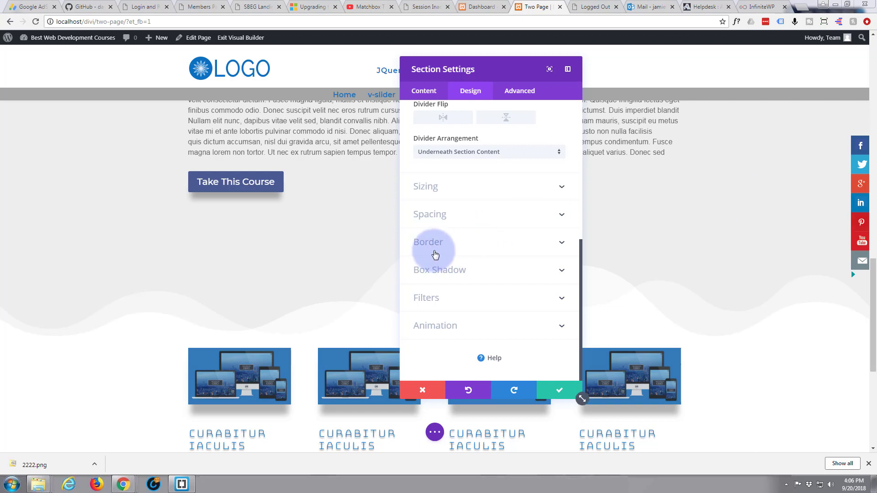
pyautogui.click(455, 324)
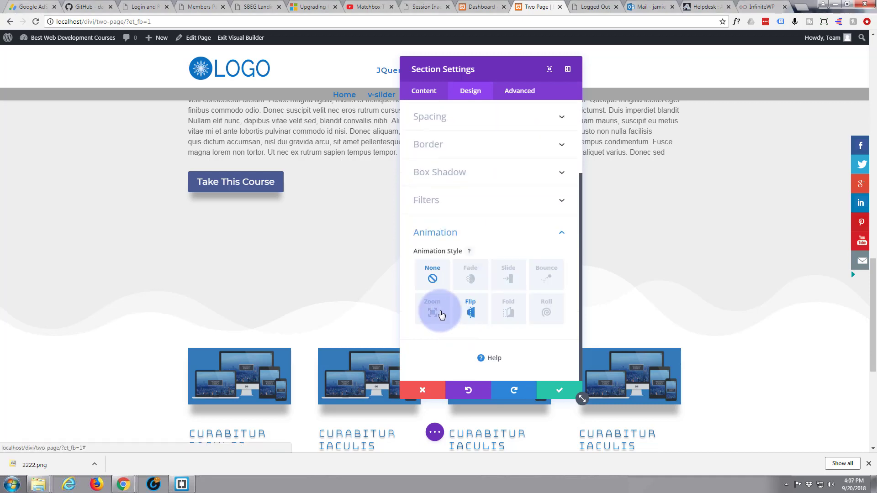
pyautogui.click(471, 279)
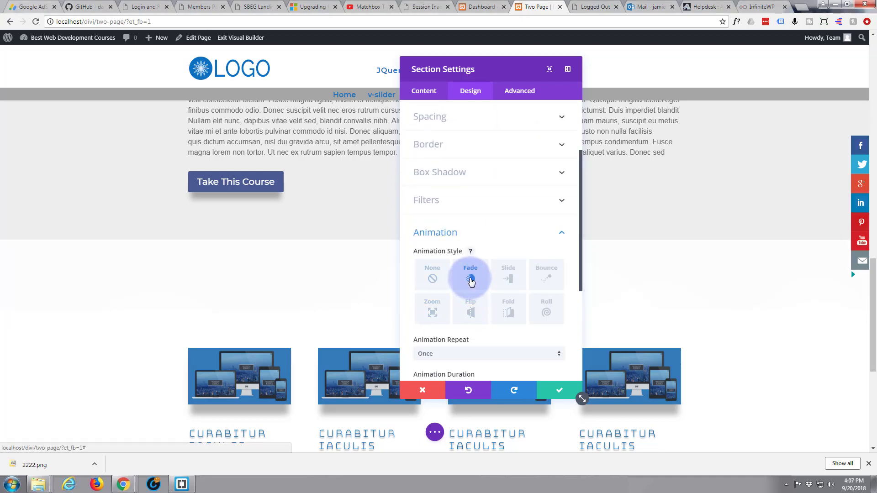
pyautogui.click(509, 279)
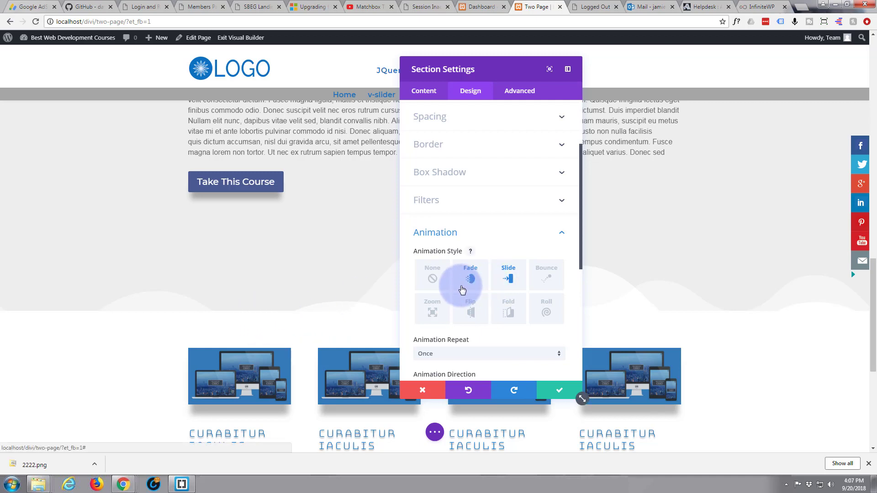
pyautogui.click(468, 314)
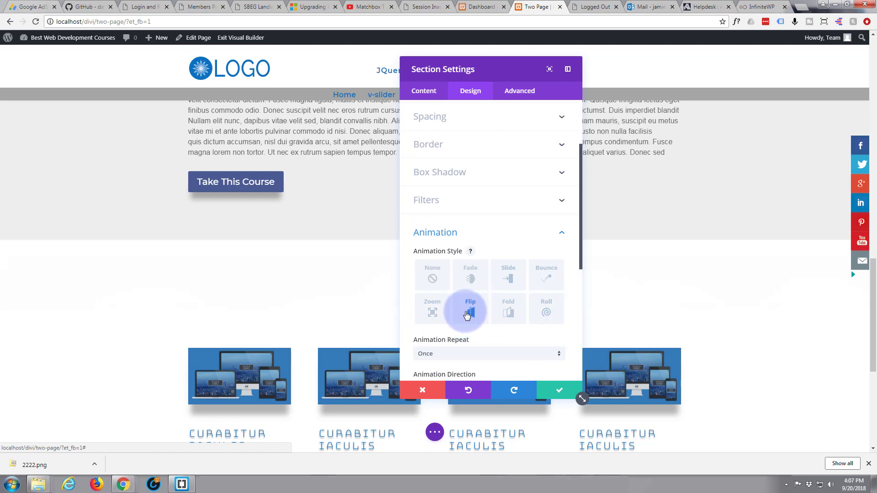
pyautogui.click(510, 313)
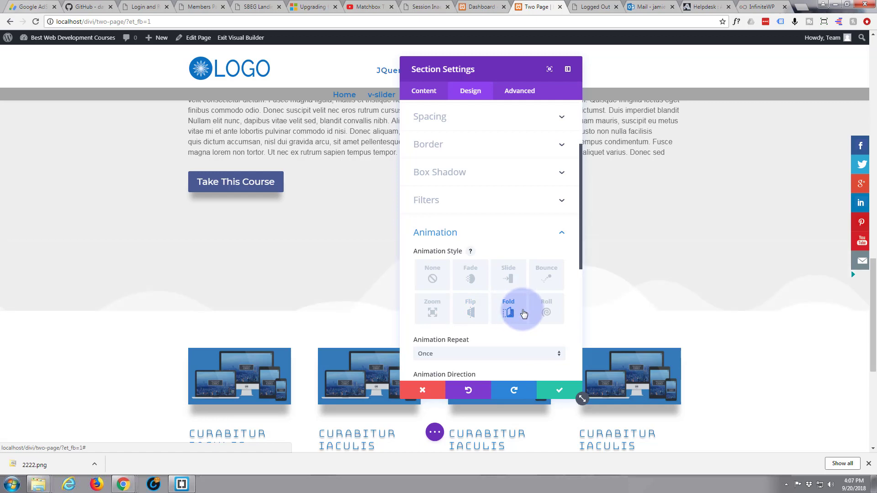
pyautogui.click(546, 313)
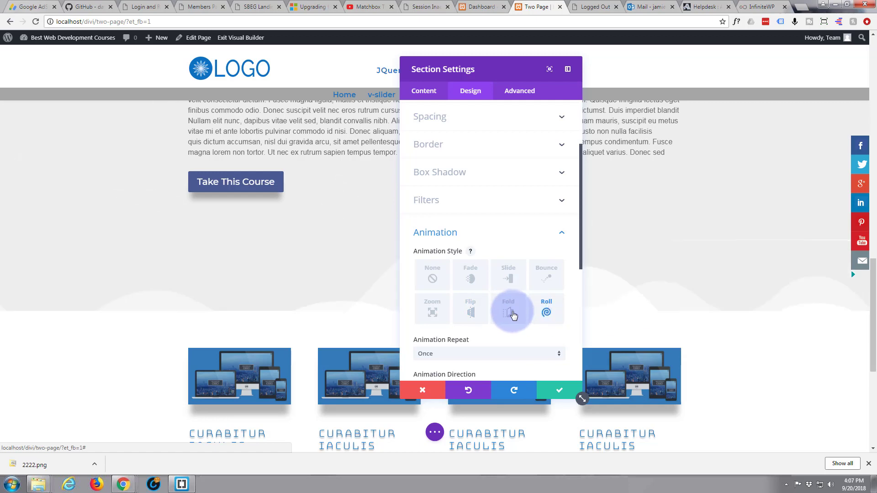
pyautogui.click(509, 314)
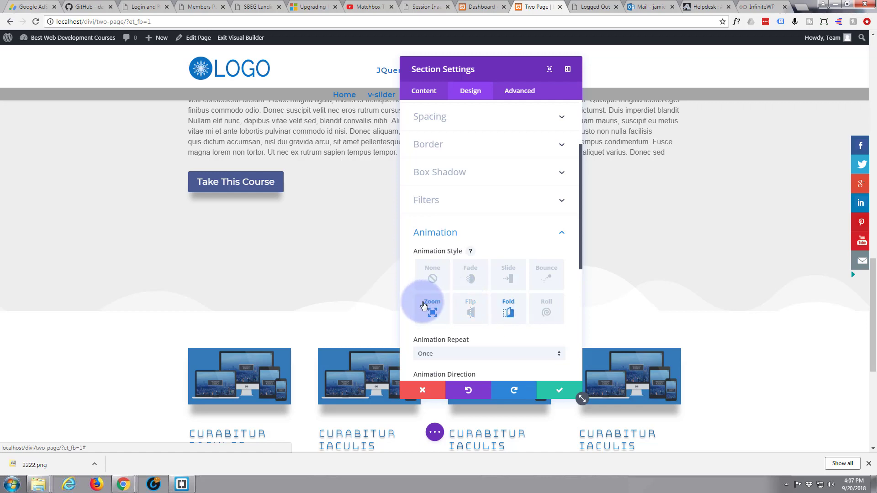
# Set the section's custom padding to 50px at the top and 150px at the bottom.
pyautogui.scroll(2, 450, 245)
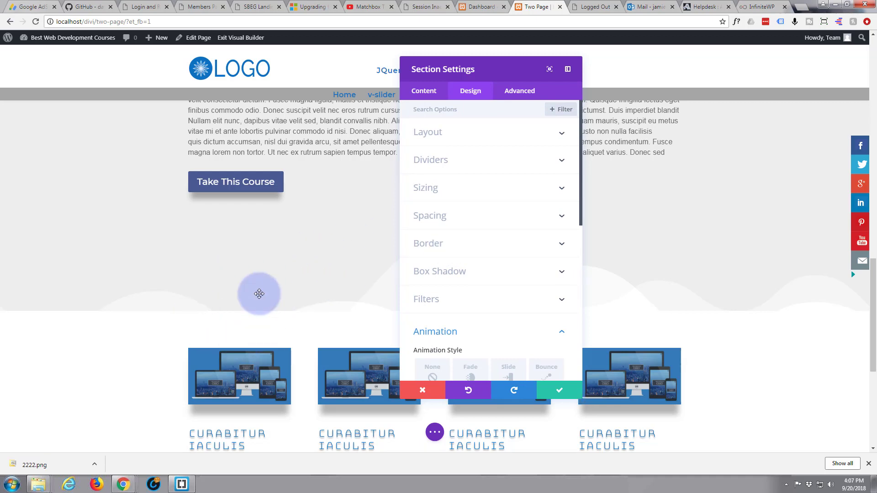
pyautogui.click(489, 216)
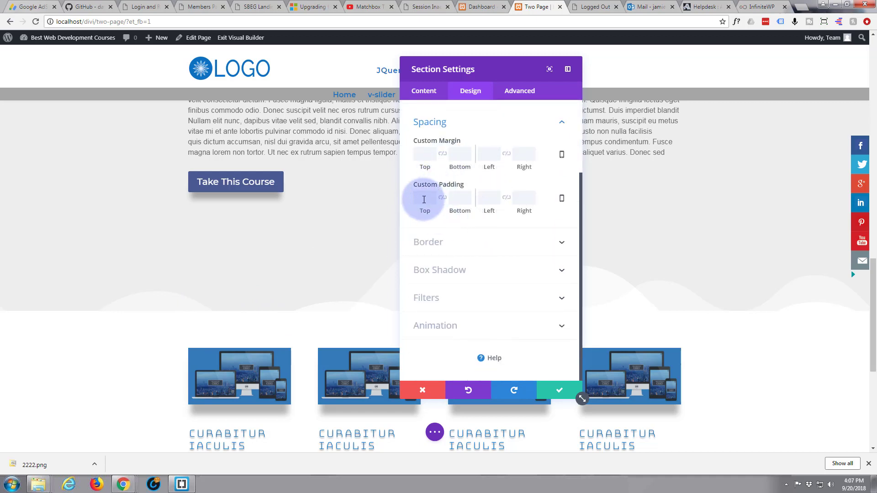
pyautogui.click(421, 198)
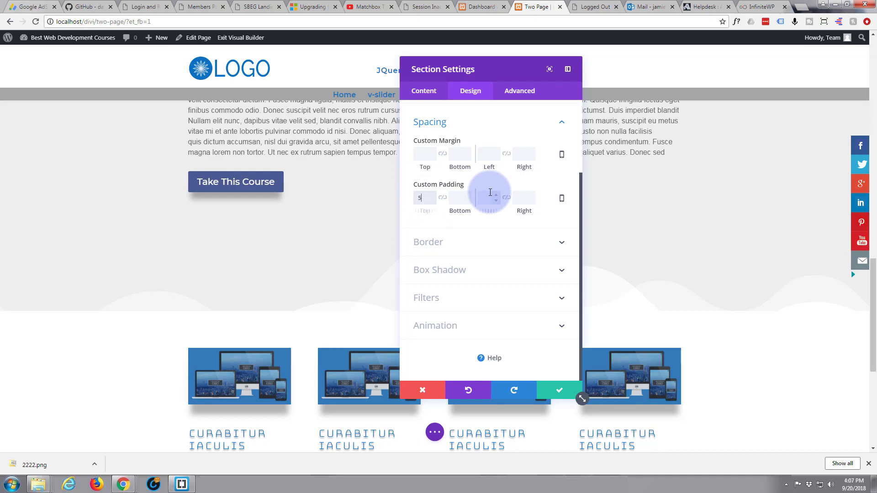
pyautogui.write('50px')
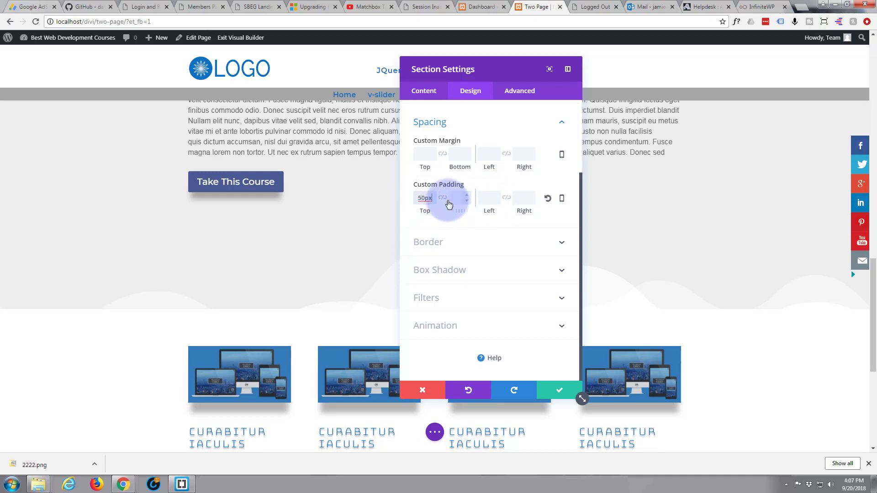
pyautogui.click(465, 201)
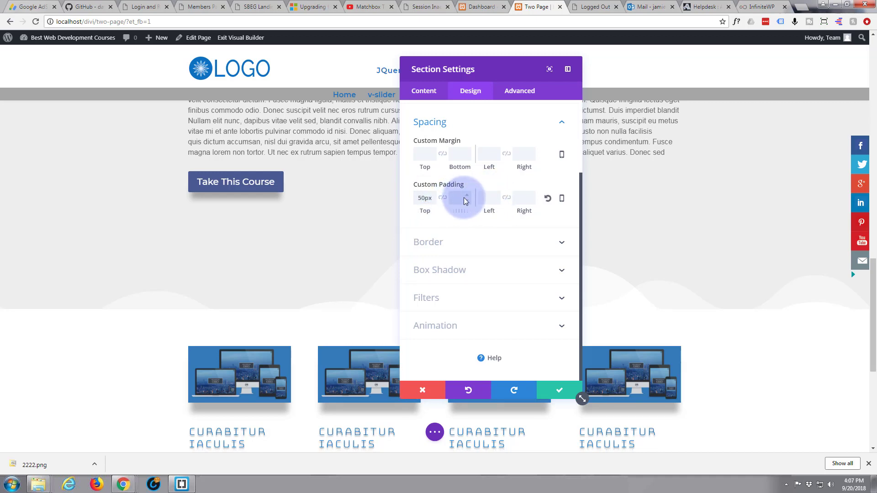
pyautogui.write('150p')
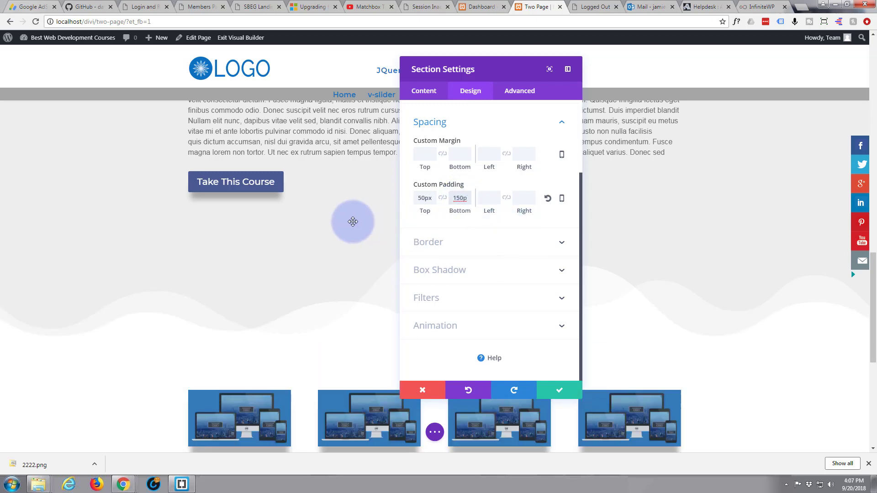
# Try a bottom padding of 170px on the section, and return it to 150px.
pyautogui.scroll(-1, 352, 222)
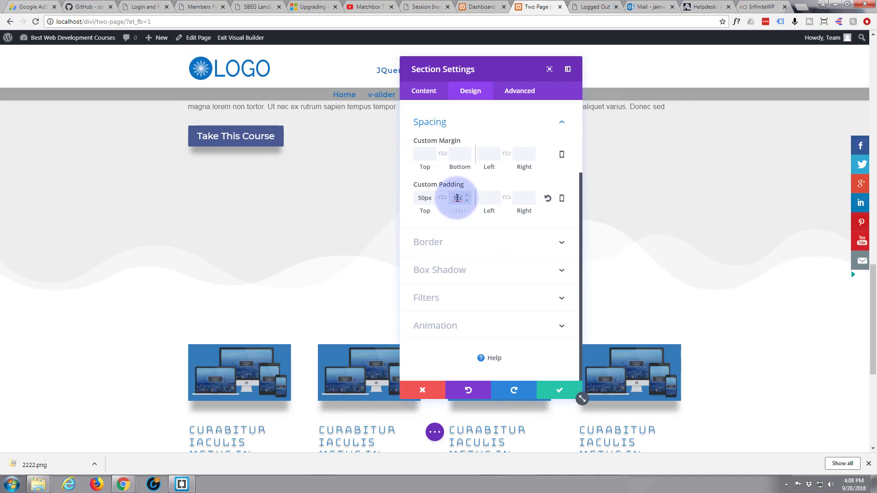
pyautogui.moveTo(457, 199); pyautogui.dragTo(461, 199)
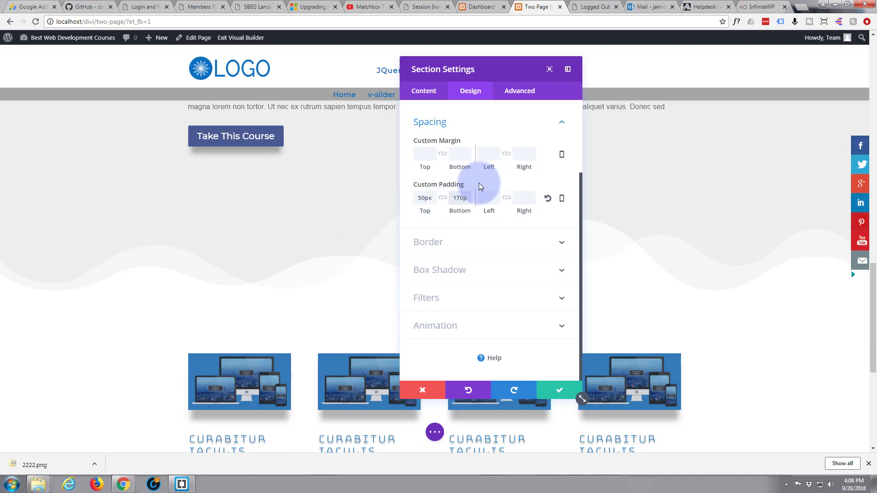
pyautogui.moveTo(456, 198); pyautogui.dragTo(460, 198)
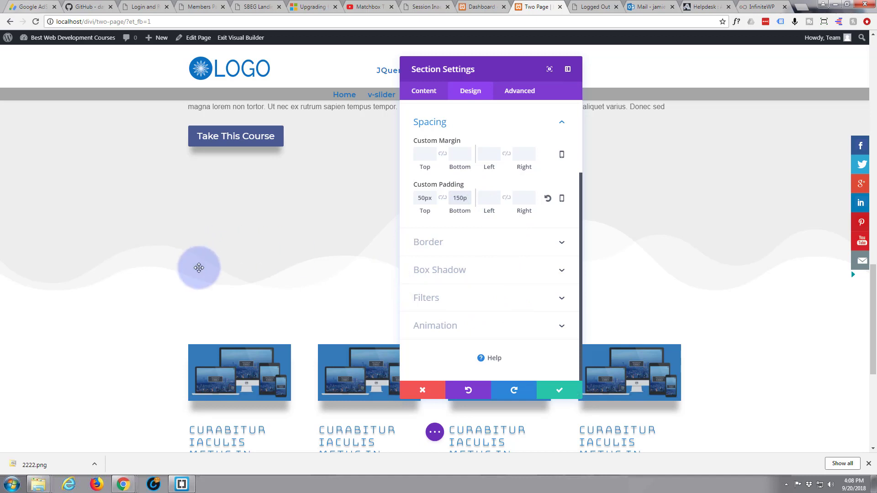
# Set the wave section's Fold animation direction to Down.
pyautogui.scroll(-2, 177, 323)
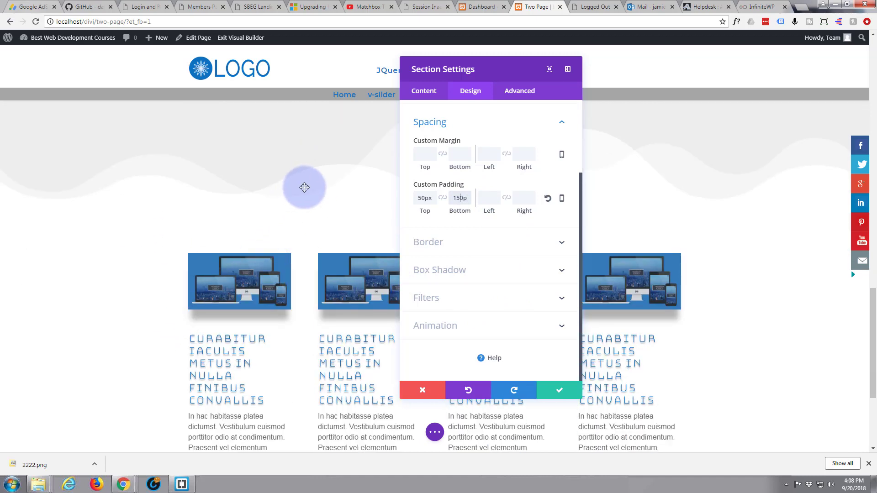
pyautogui.click(467, 327)
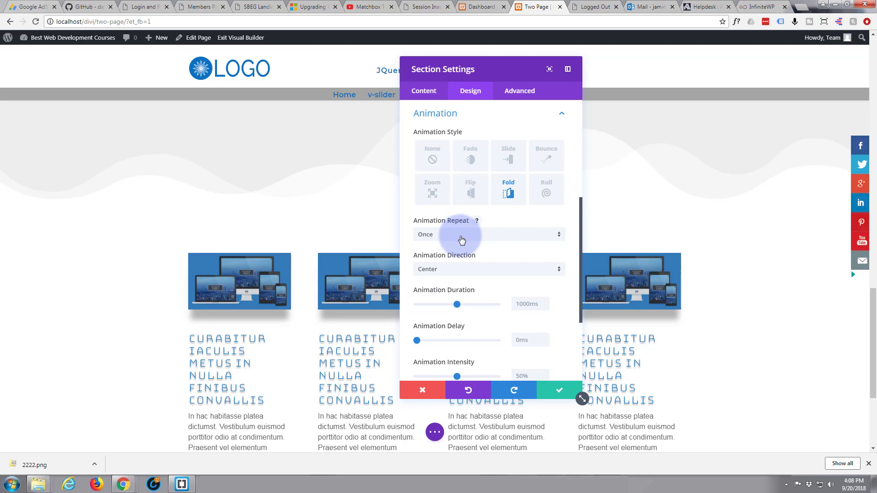
pyautogui.click(559, 273)
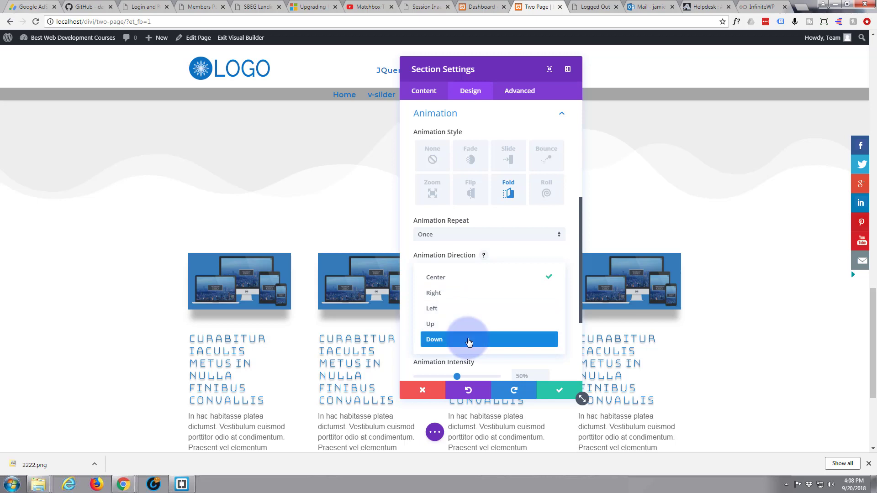
pyautogui.click(469, 342)
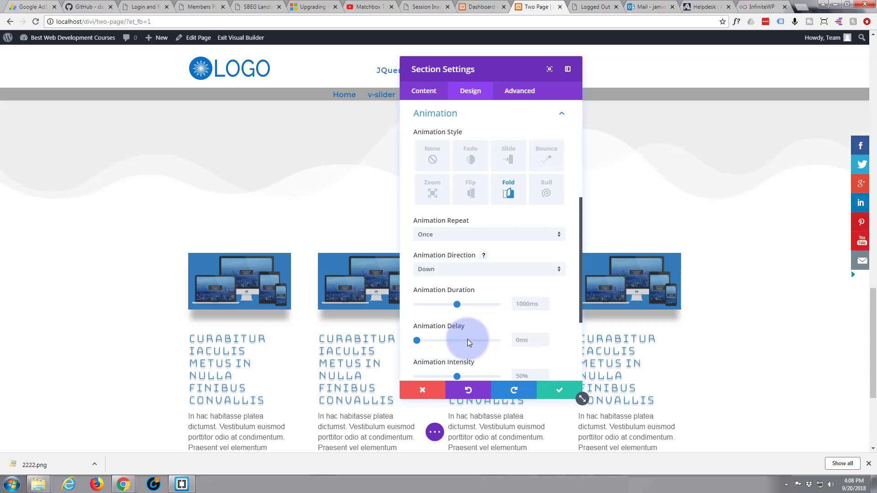
pyautogui.scroll(2, 265, 196)
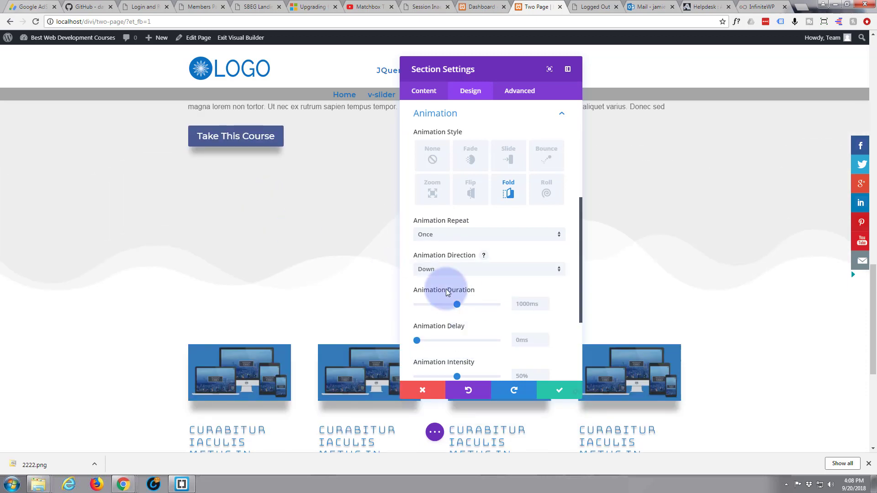
pyautogui.click(560, 270)
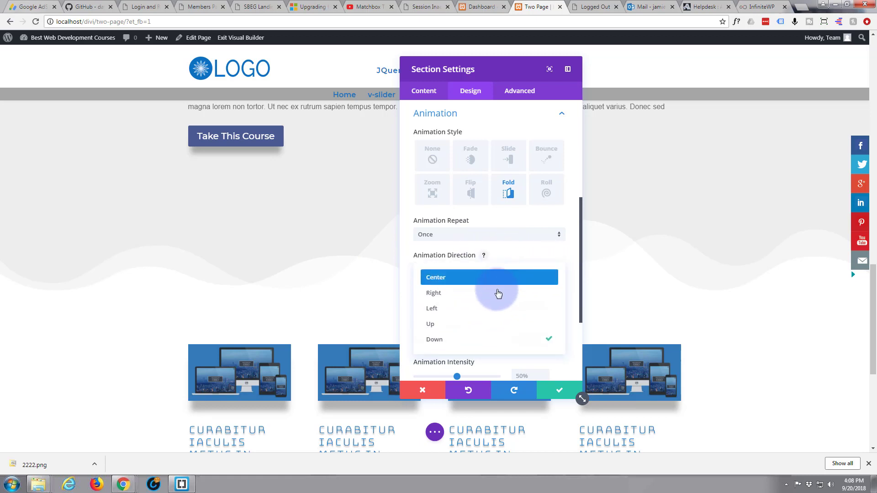
pyautogui.click(474, 340)
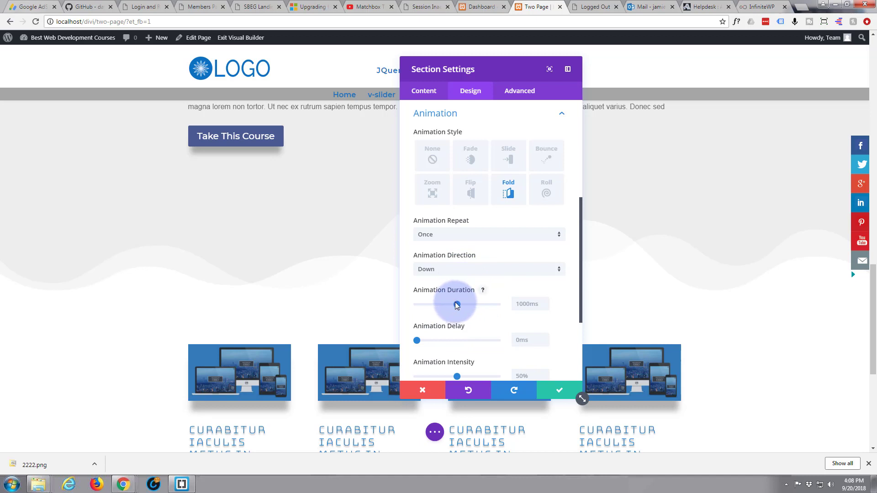
# Set the wave section's animation duration to 3000ms.
pyautogui.moveTo(455, 303); pyautogui.dragTo(518, 306)
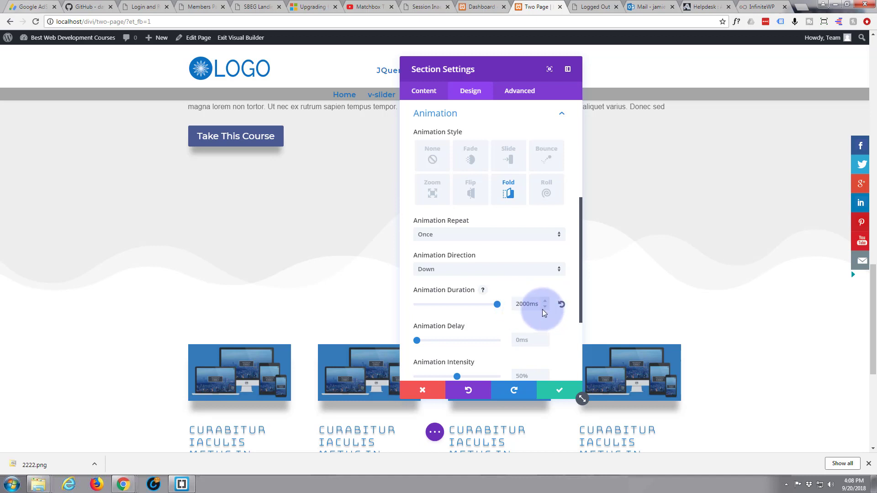
pyautogui.click(518, 305)
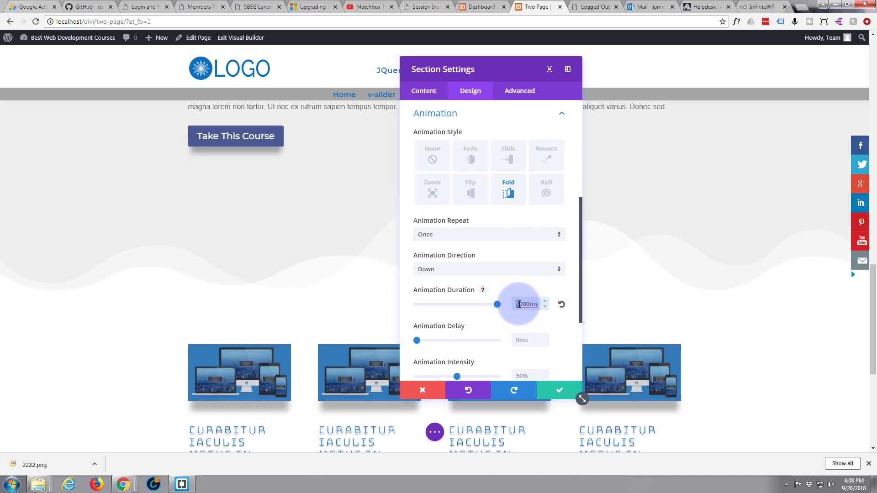
pyautogui.moveTo(518, 304); pyautogui.dragTo(522, 304)
pyautogui.write('30')
pyautogui.click(501, 313)
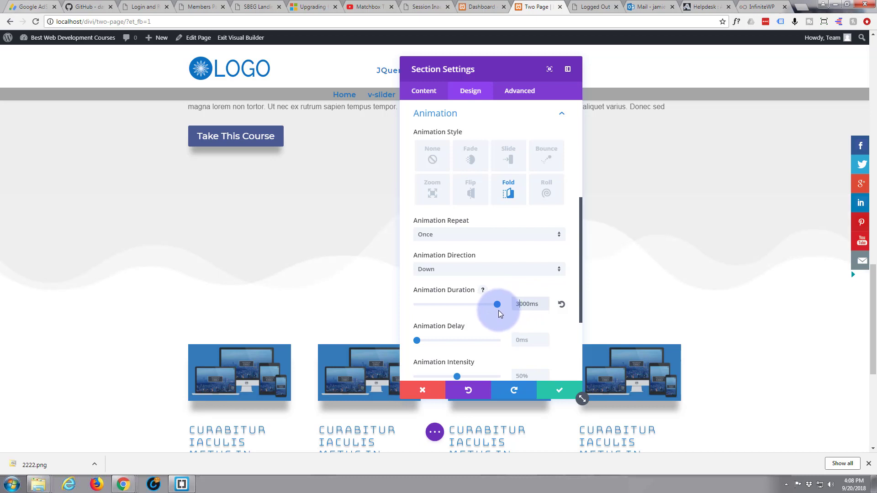
# Set the animation intensity and starting opacity both to 100%, and save the section settings.
pyautogui.scroll(-2, 459, 311)
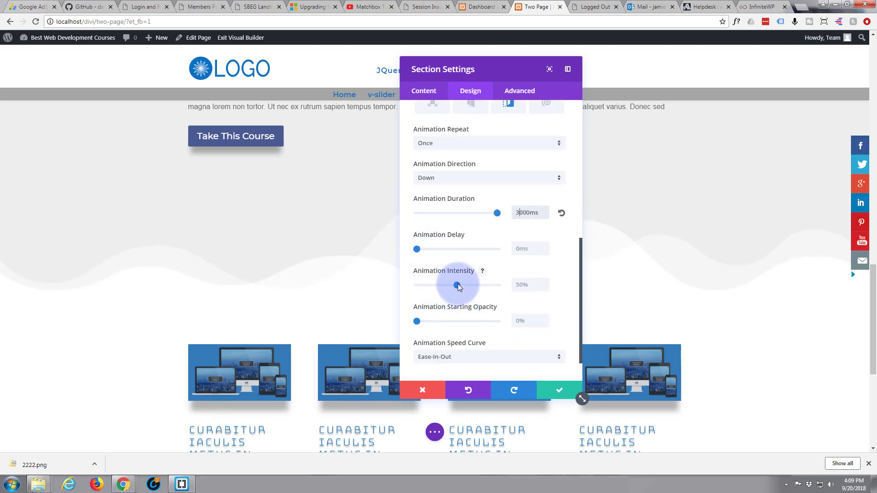
pyautogui.moveTo(457, 283); pyautogui.dragTo(500, 286)
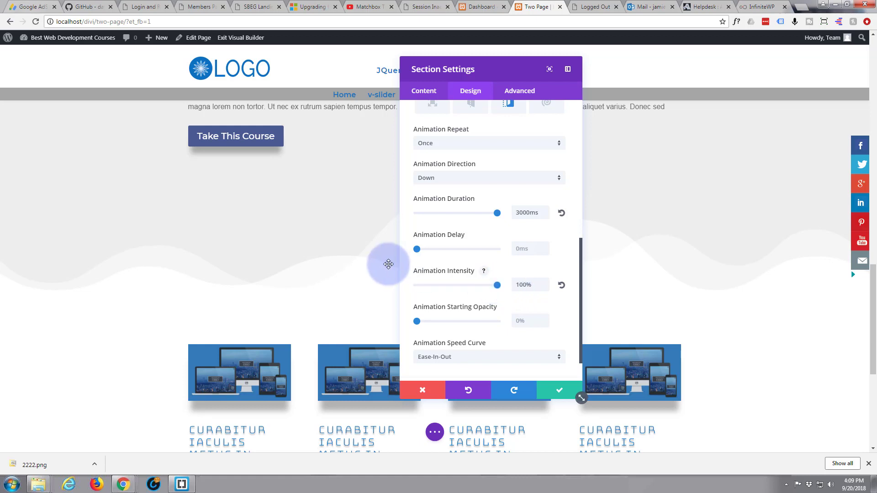
pyautogui.scroll(-2, 450, 284)
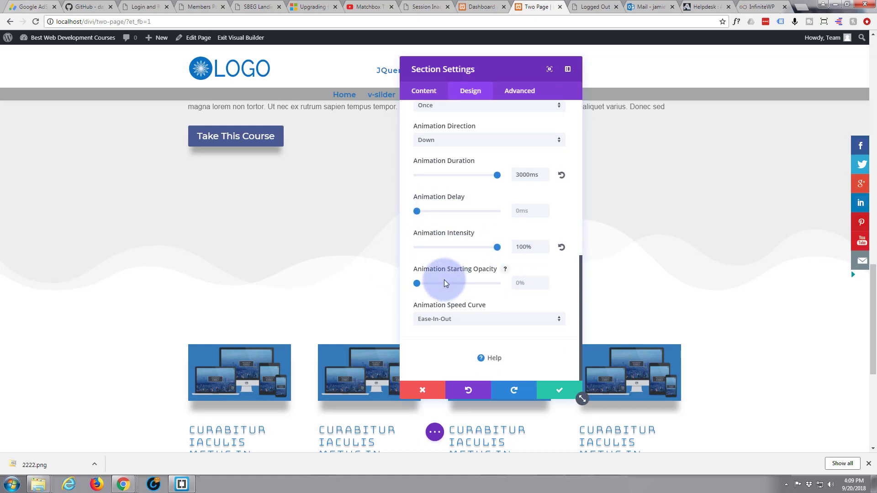
pyautogui.moveTo(417, 284); pyautogui.dragTo(463, 284)
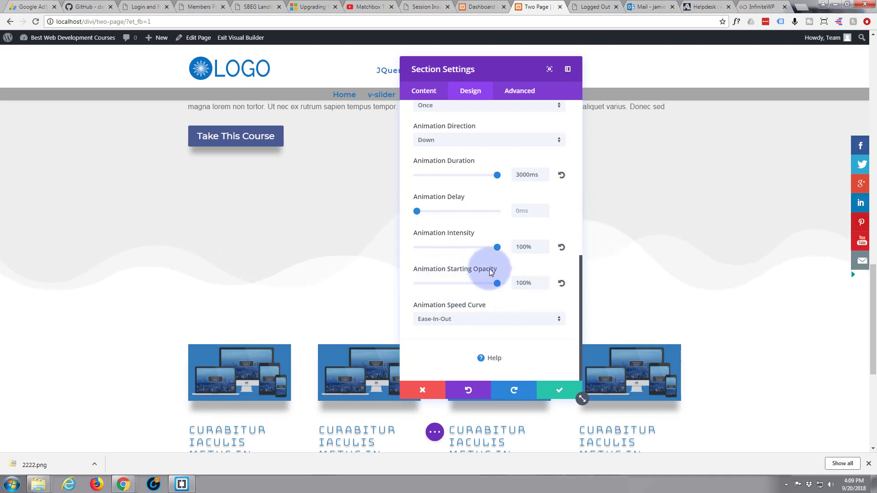
pyautogui.click(557, 390)
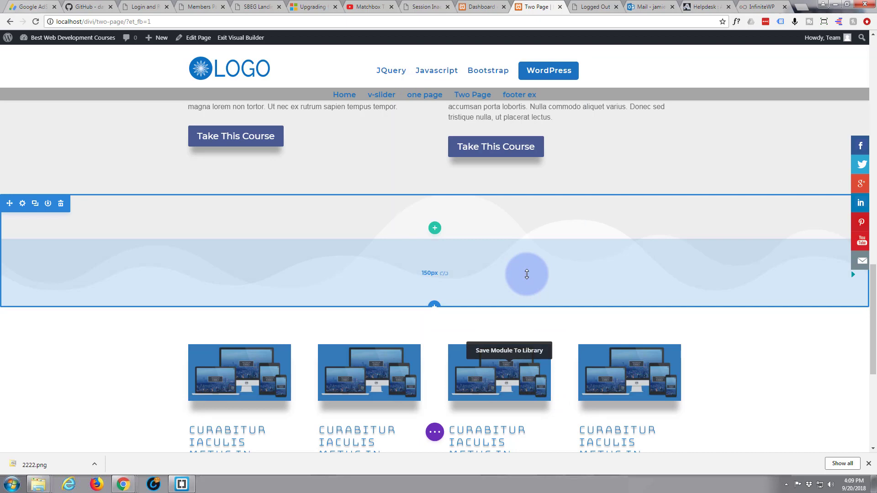
# Insert an empty regular section without any row between the four-course section and the footer.
pyautogui.scroll(-6, 527, 274)
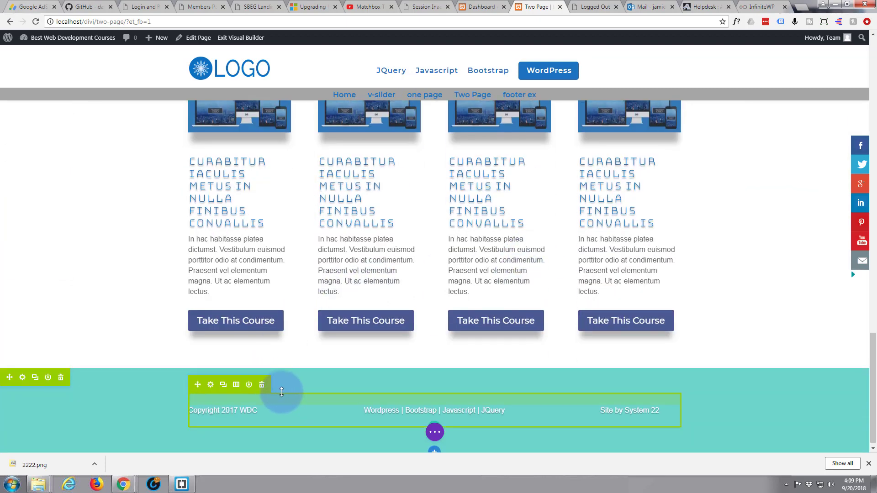
pyautogui.click(435, 368)
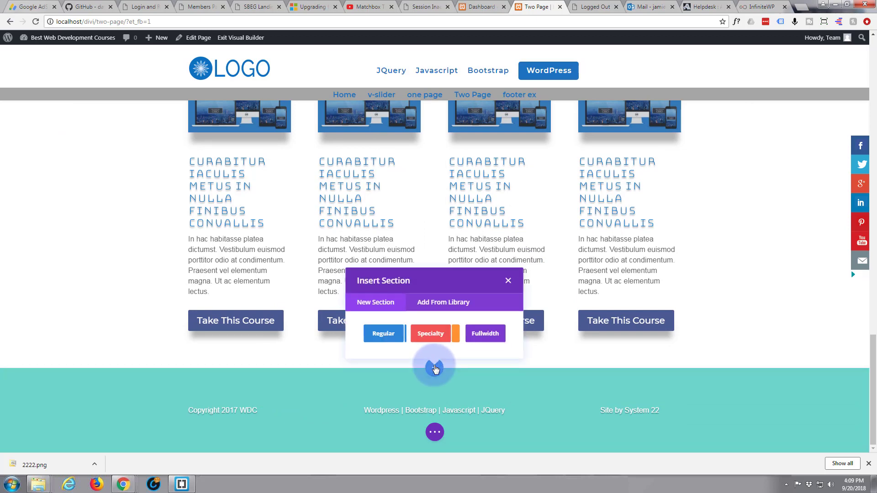
pyautogui.click(380, 336)
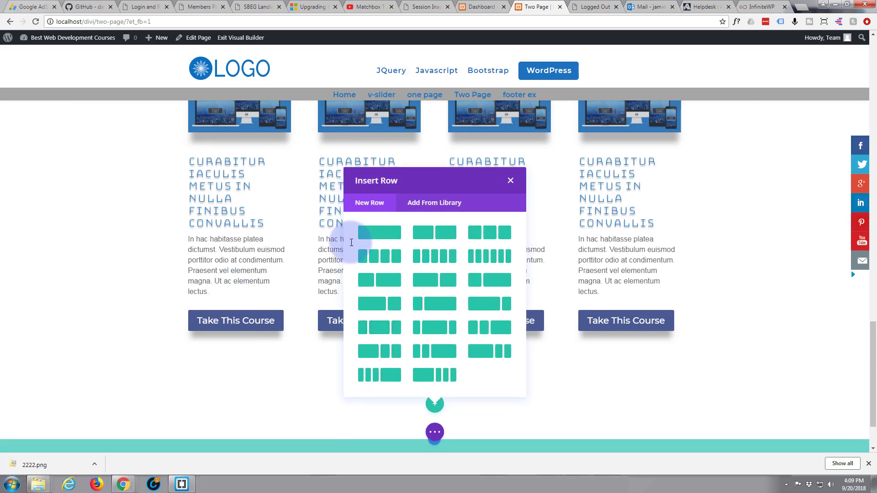
pyautogui.click(510, 182)
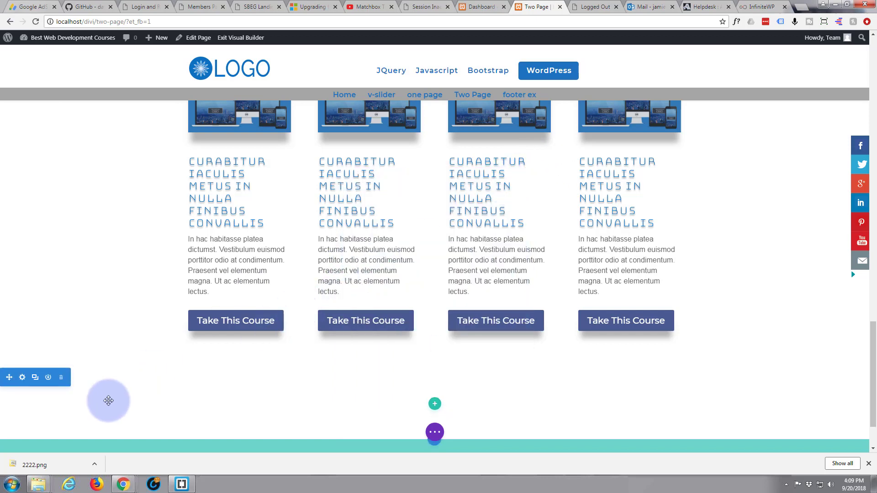
# Give the new section above the footer a bottom divider in the single-layer gentle wave style.
pyautogui.click(22, 378)
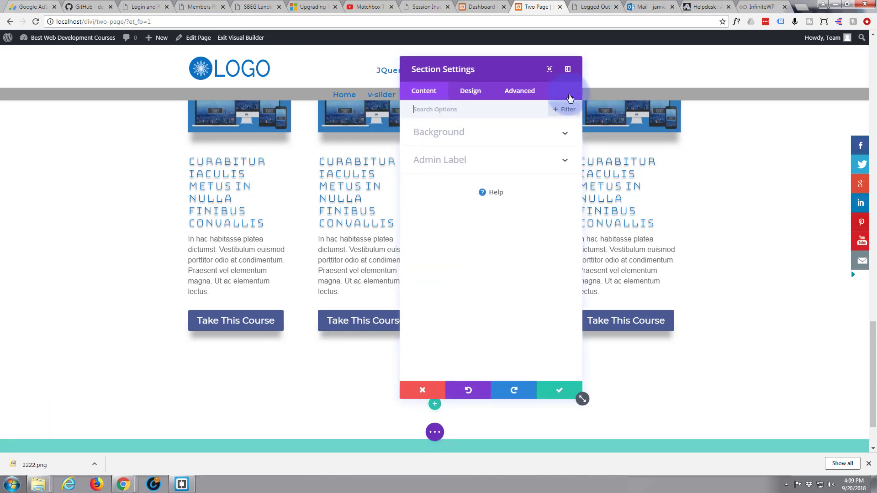
pyautogui.click(472, 92)
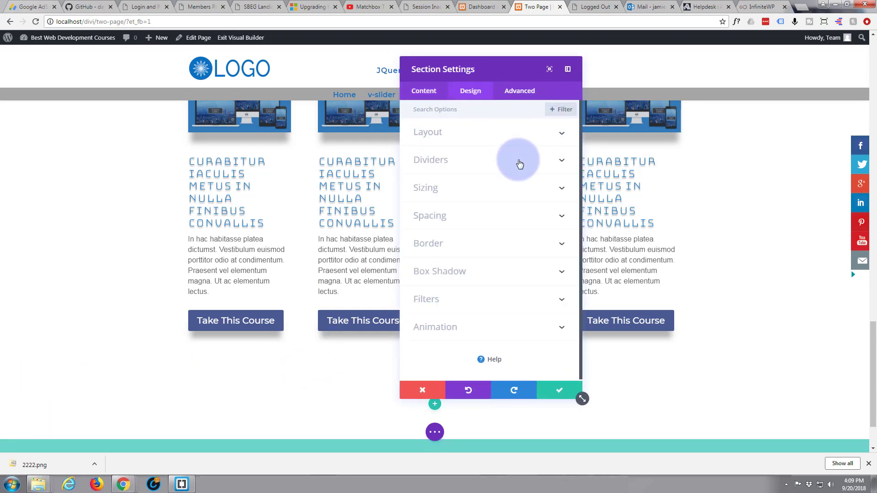
pyautogui.click(478, 168)
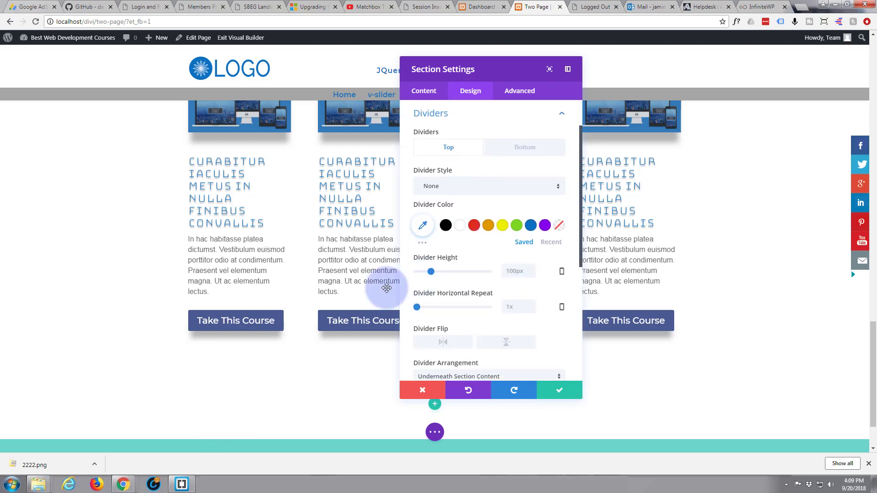
pyautogui.click(527, 152)
pyautogui.scroll(-1, 174, 346)
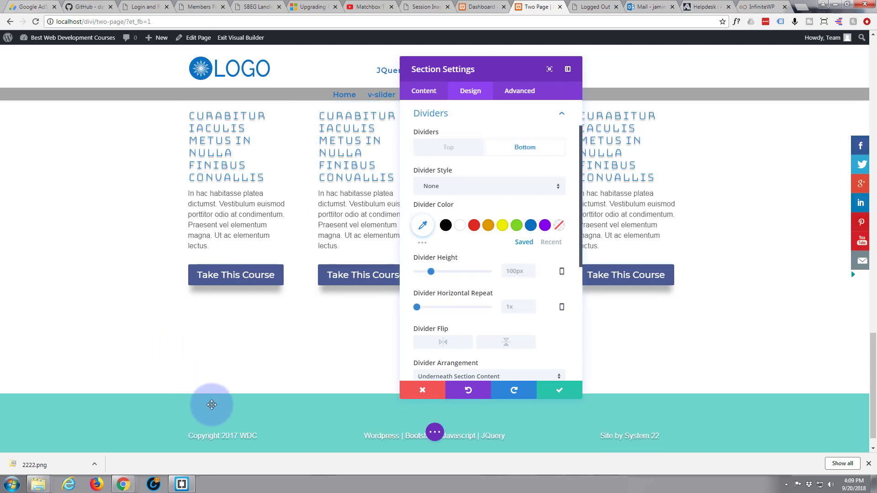
pyautogui.click(559, 191)
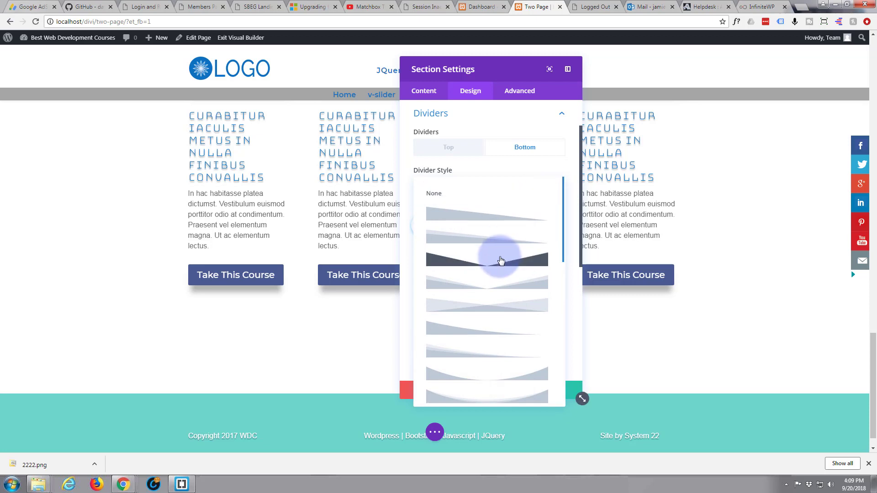
pyautogui.scroll(-3, 500, 258)
pyautogui.scroll(-1, 504, 259)
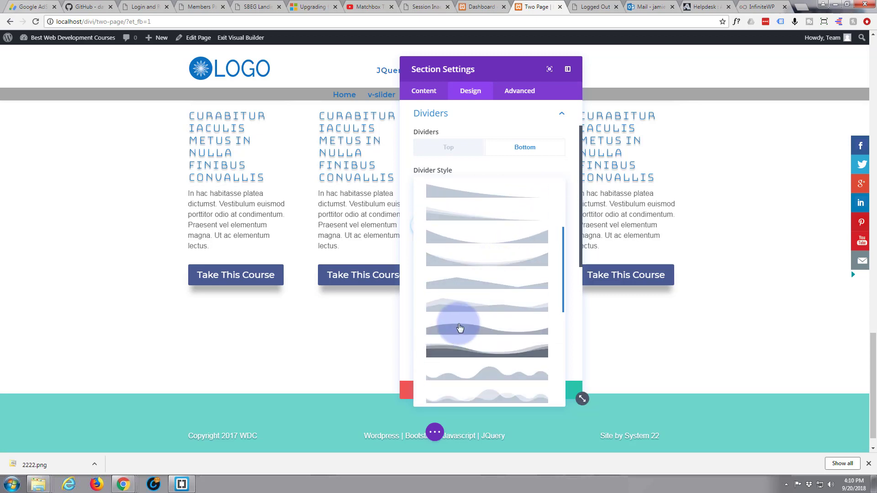
pyautogui.scroll(-1, 453, 353)
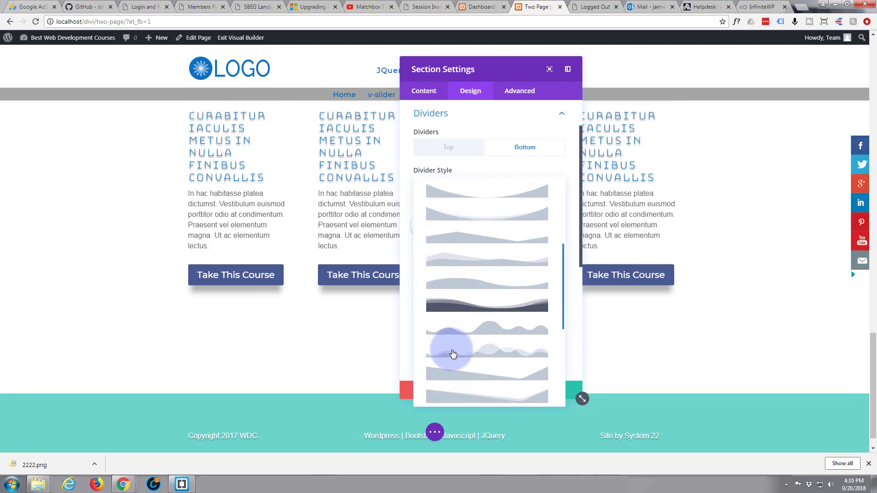
pyautogui.click(454, 285)
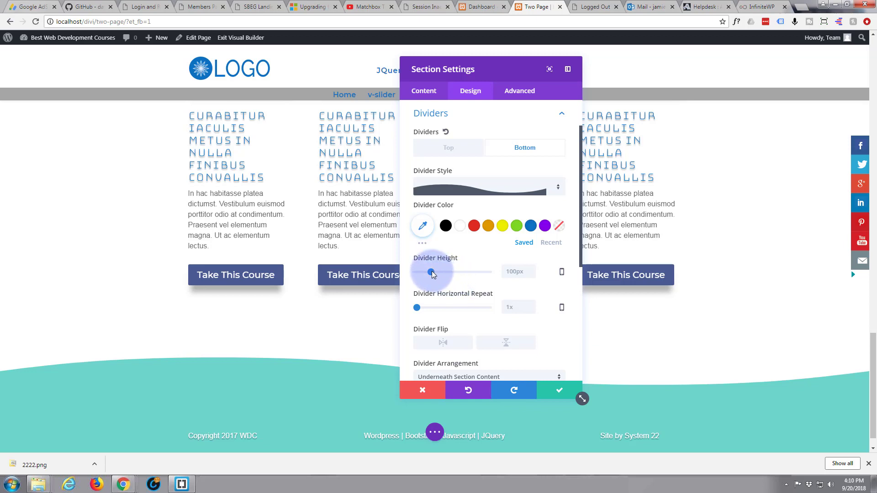
# Set the bottom divider's horizontal repeat to 3x and its height to 500px.
pyautogui.moveTo(431, 270); pyautogui.dragTo(437, 272)
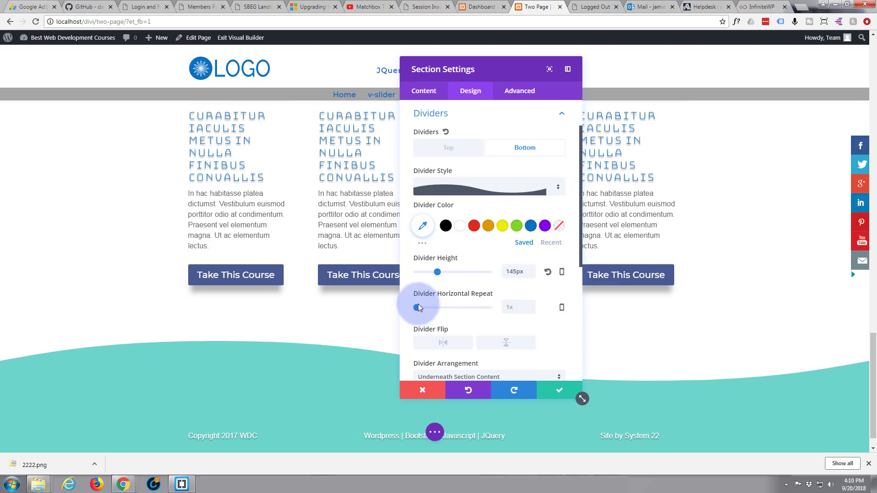
pyautogui.moveTo(417, 307)
pyautogui.mouseDown()
pyautogui.moveTo(444, 307)
pyautogui.moveTo(425, 308)
pyautogui.mouseUp()
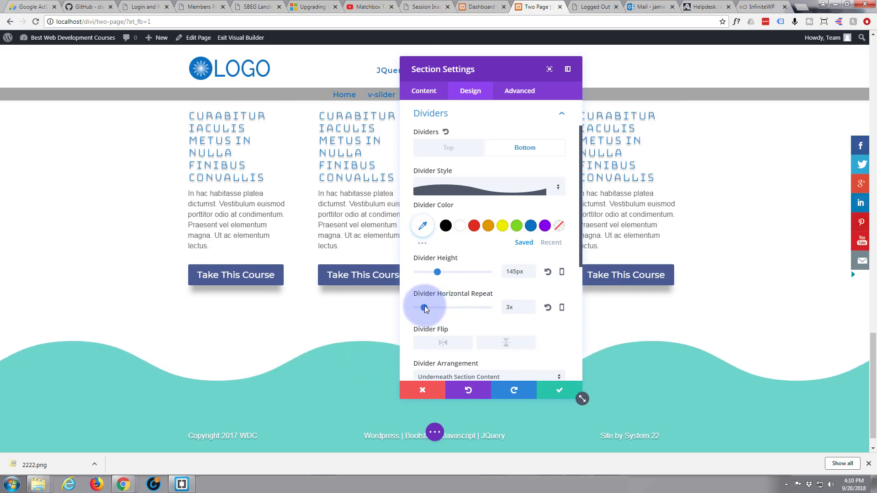
pyautogui.moveTo(442, 271); pyautogui.dragTo(489, 266)
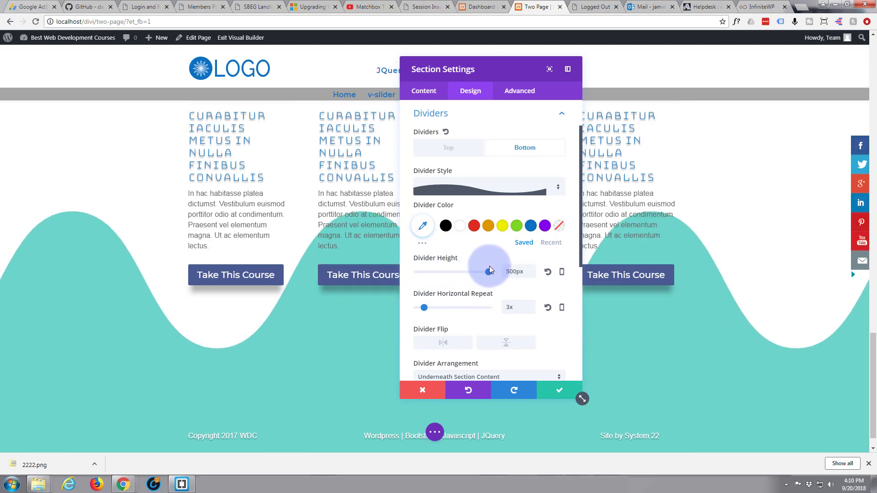
# Apply the Slide animation style to the section above the footer.
pyautogui.scroll(-2, 448, 284)
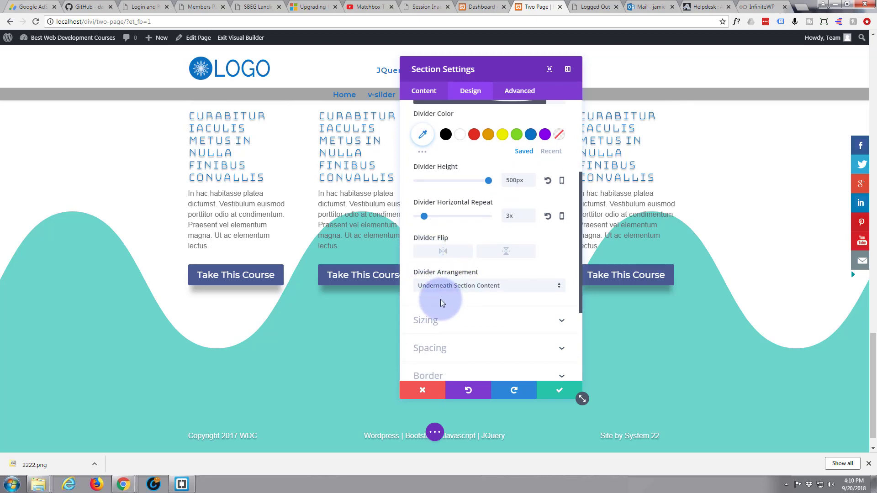
pyautogui.scroll(-3, 468, 303)
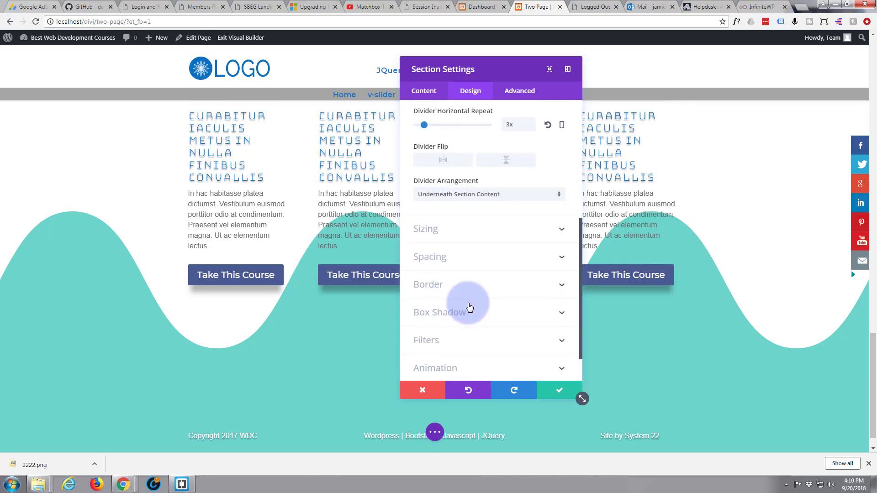
pyautogui.click(462, 331)
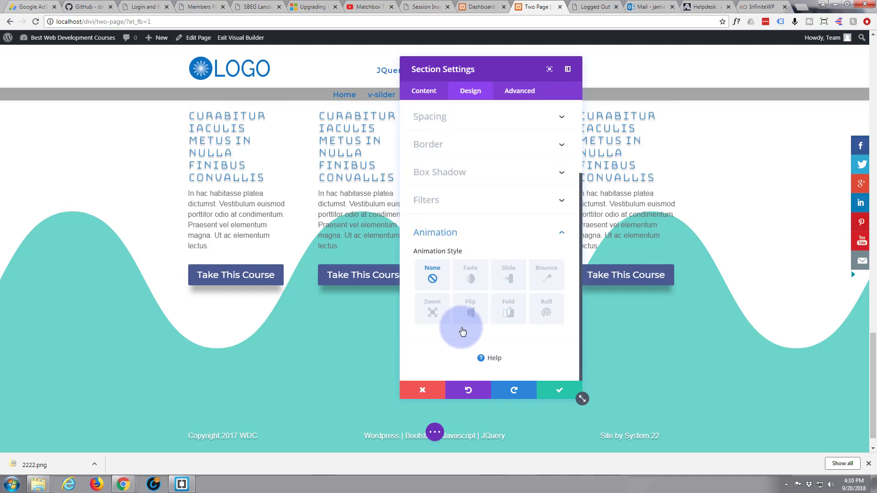
pyautogui.click(510, 279)
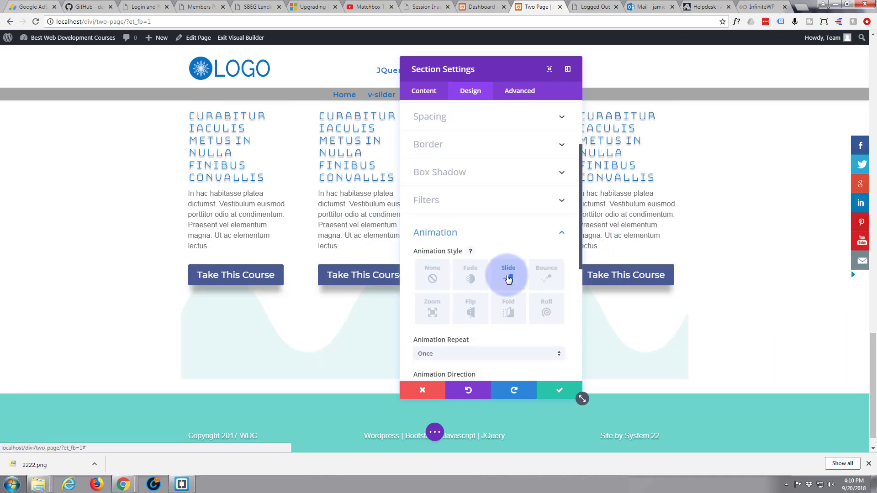
pyautogui.scroll(-1, 488, 319)
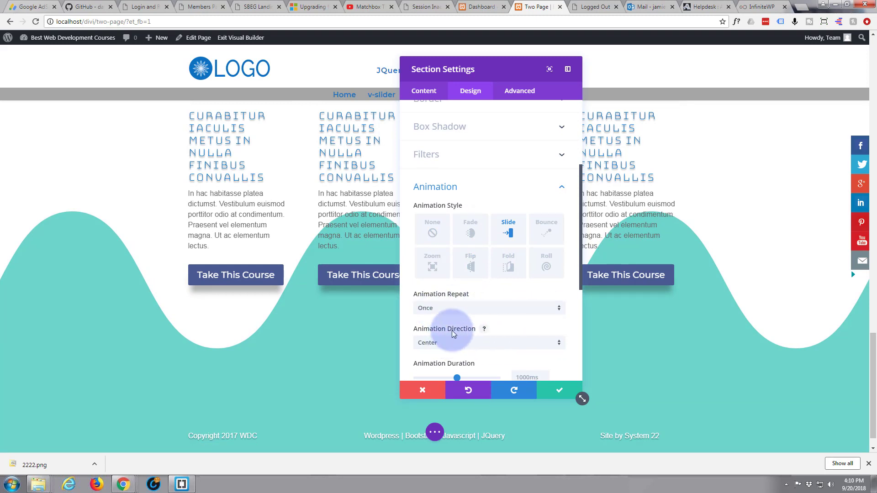
# Set the slide animation of the section above the footer to the Up direction with a duration of 2500ms.
pyautogui.click(484, 347)
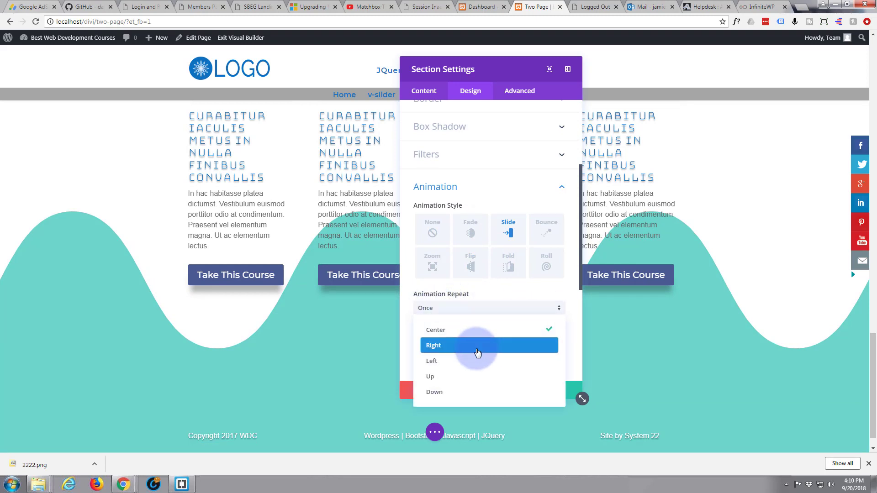
pyautogui.click(470, 377)
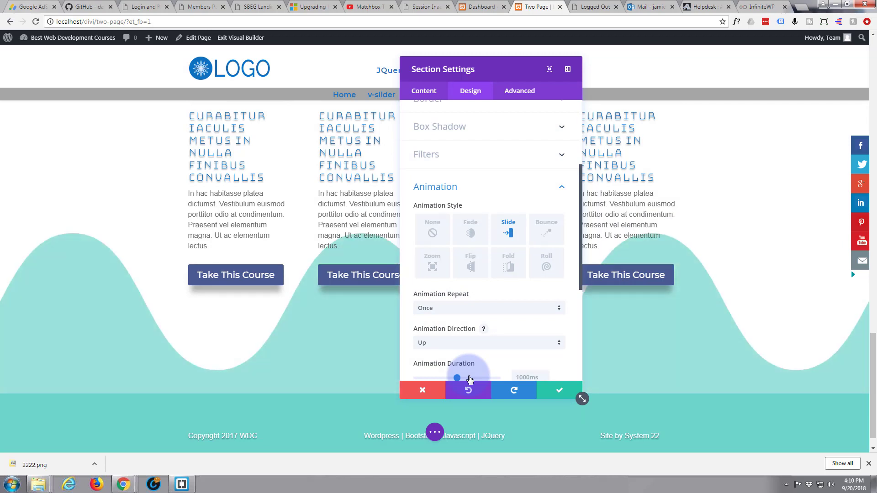
pyautogui.scroll(-2, 471, 354)
pyautogui.scroll(-1, 472, 349)
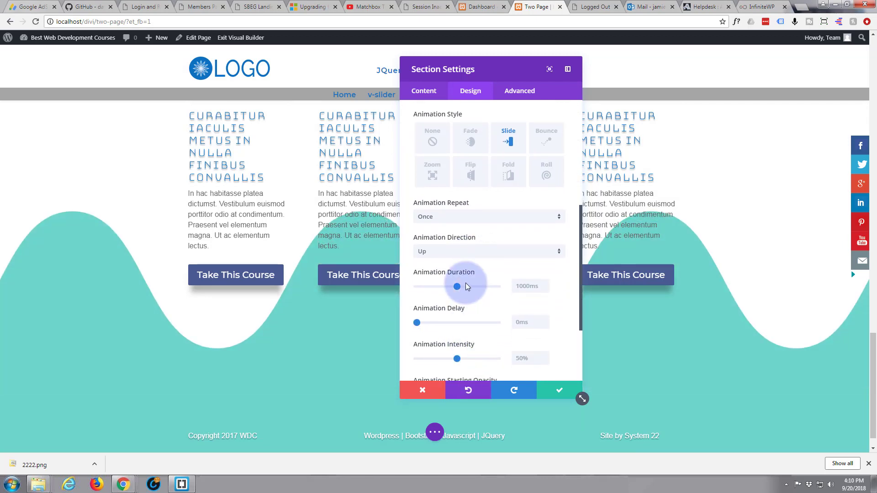
pyautogui.moveTo(457, 287); pyautogui.dragTo(506, 286)
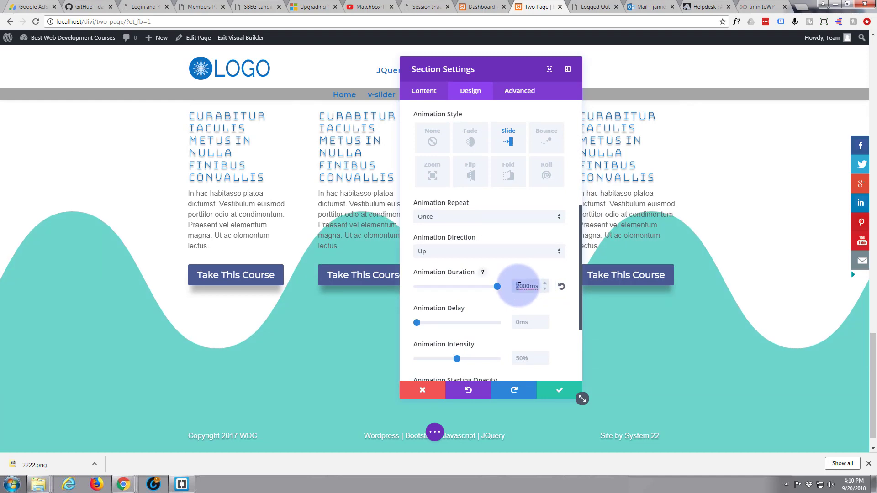
pyautogui.moveTo(517, 286); pyautogui.dragTo(545, 290)
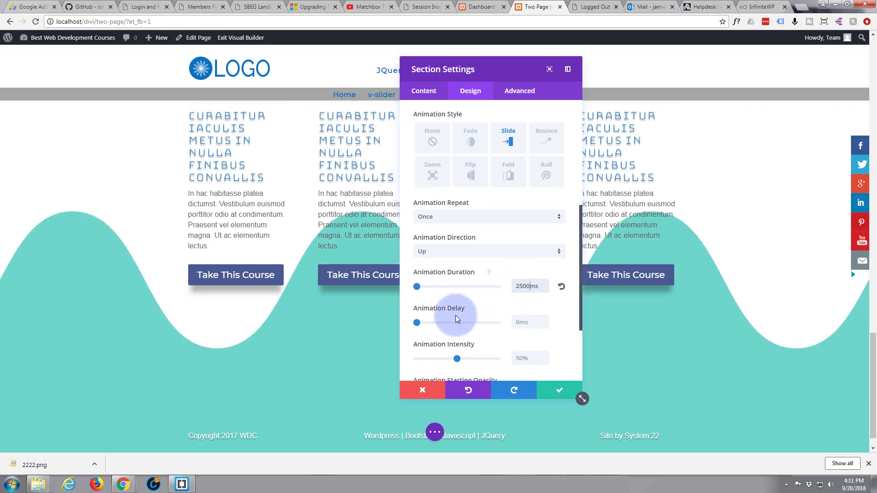
# Set the slide animation's intensity to 100% and its starting opacity to 100%, and save the section settings.
pyautogui.scroll(-1, 442, 322)
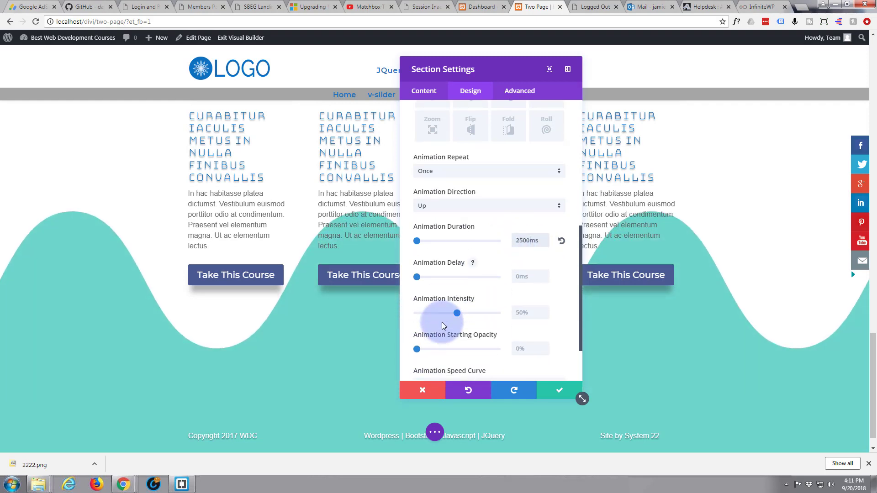
pyautogui.moveTo(457, 313); pyautogui.dragTo(512, 314)
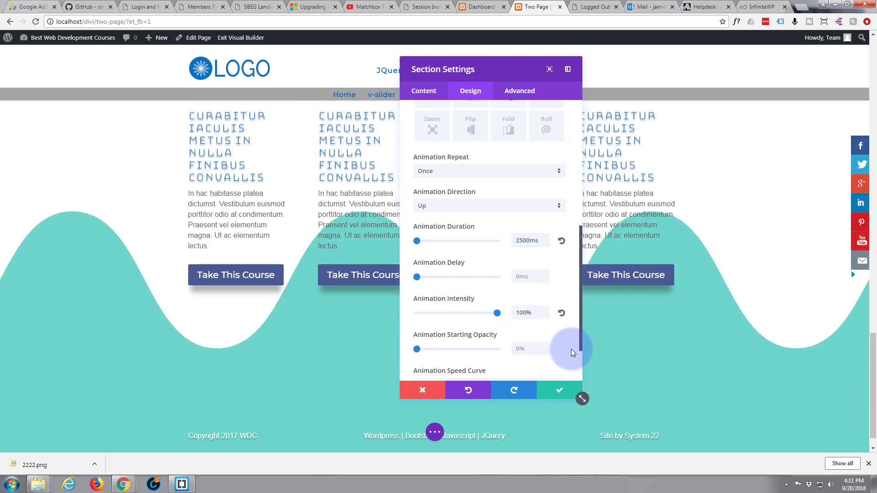
pyautogui.moveTo(416, 349); pyautogui.dragTo(592, 361)
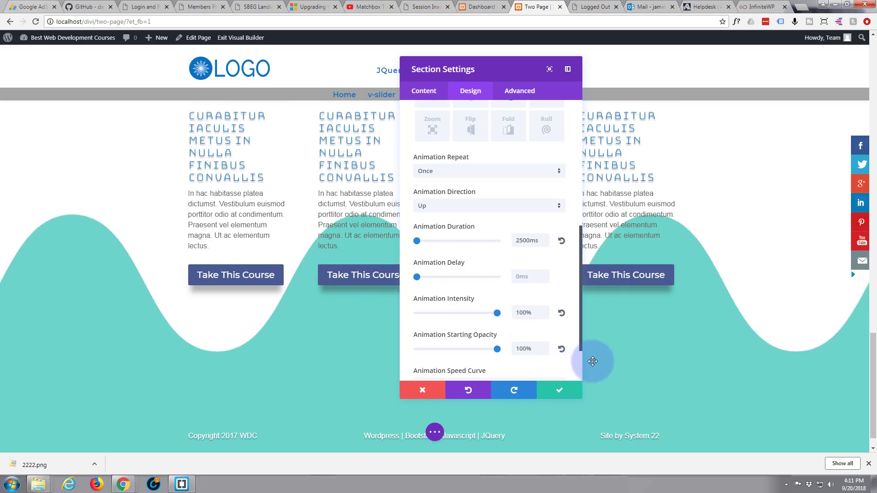
pyautogui.moveTo(498, 317); pyautogui.dragTo(460, 313)
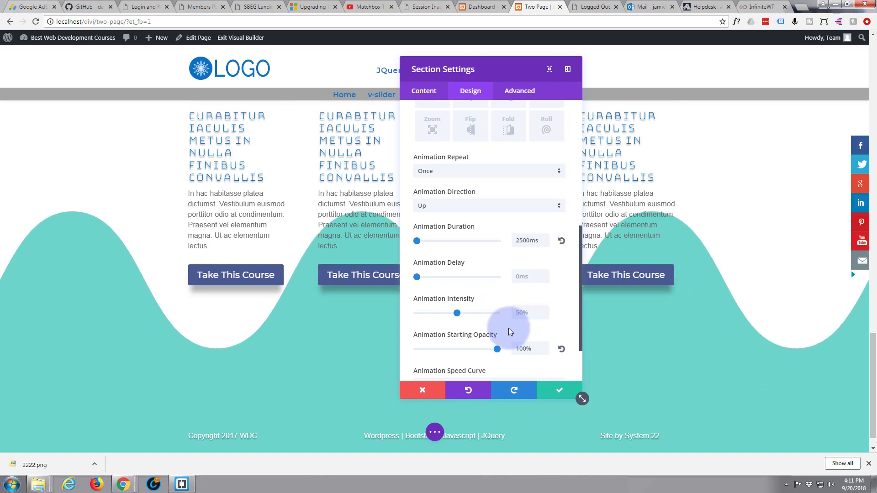
pyautogui.moveTo(456, 313); pyautogui.dragTo(505, 321)
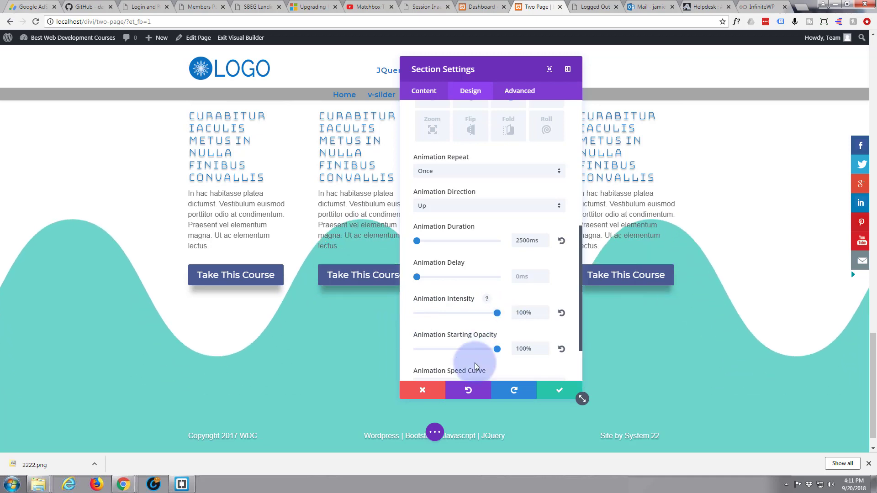
pyautogui.click(560, 392)
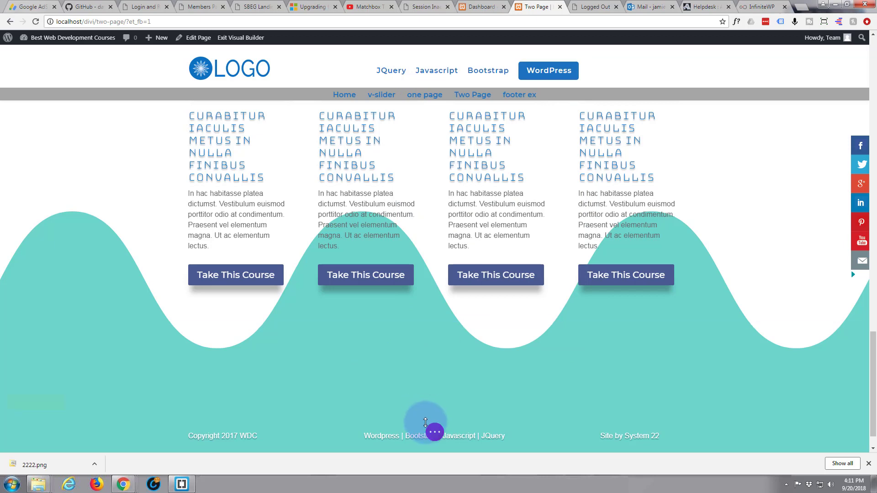
# Leave the visual builder and examine the live page's wave transitions between the sections and above the footer.
pyautogui.click(436, 434)
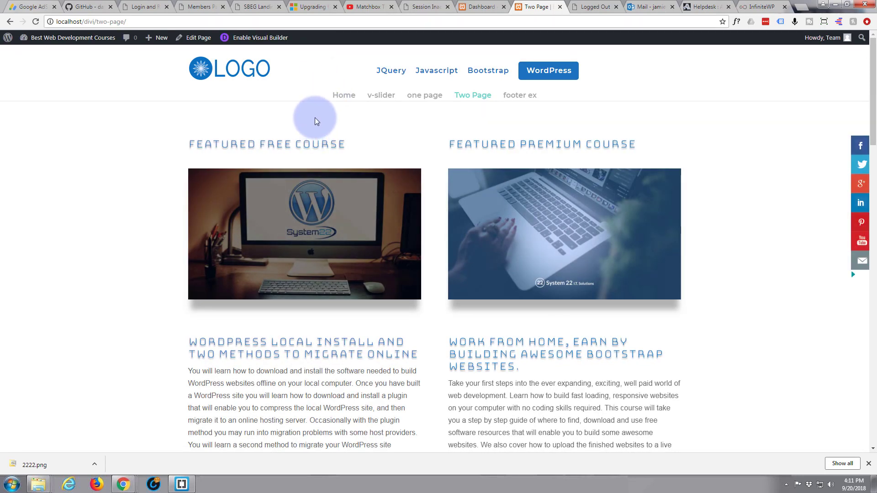
pyautogui.scroll(-3, 315, 121)
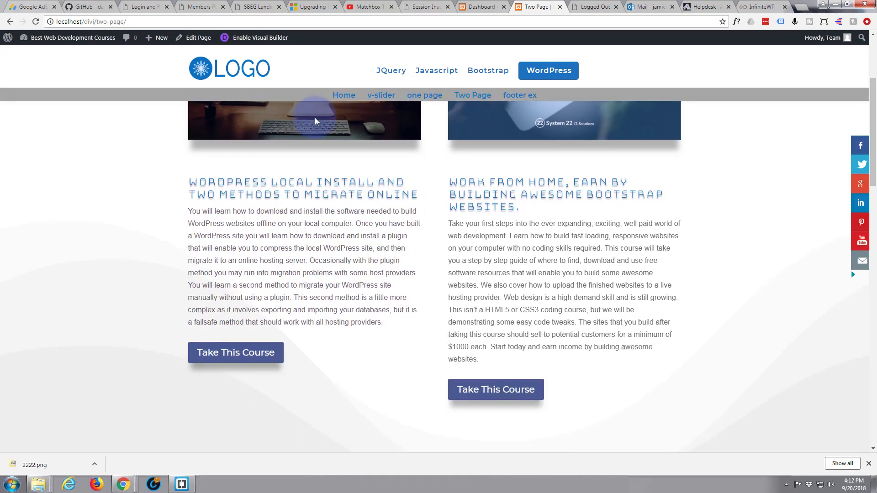
pyautogui.scroll(-1, 315, 120)
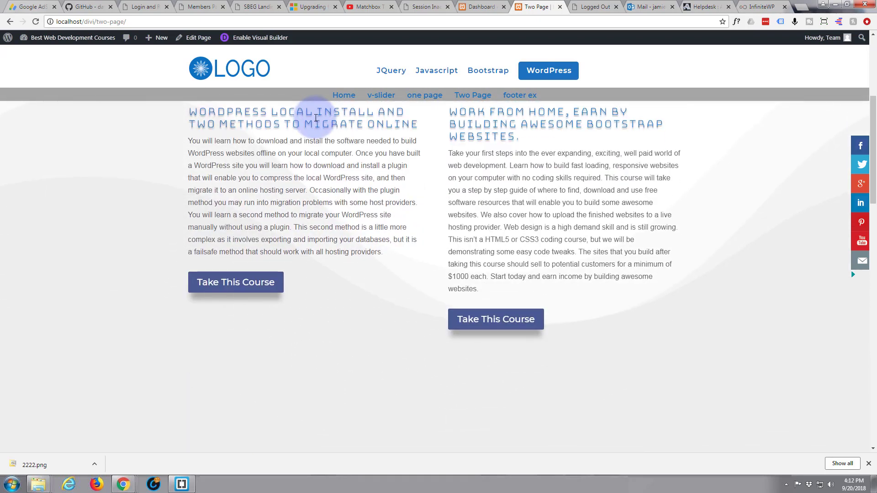
pyautogui.scroll(-6, 315, 119)
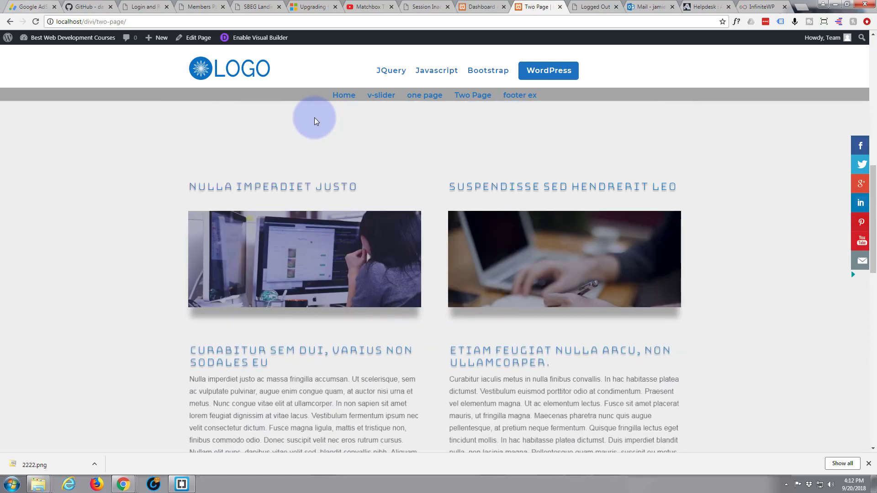
pyautogui.scroll(-4, 314, 120)
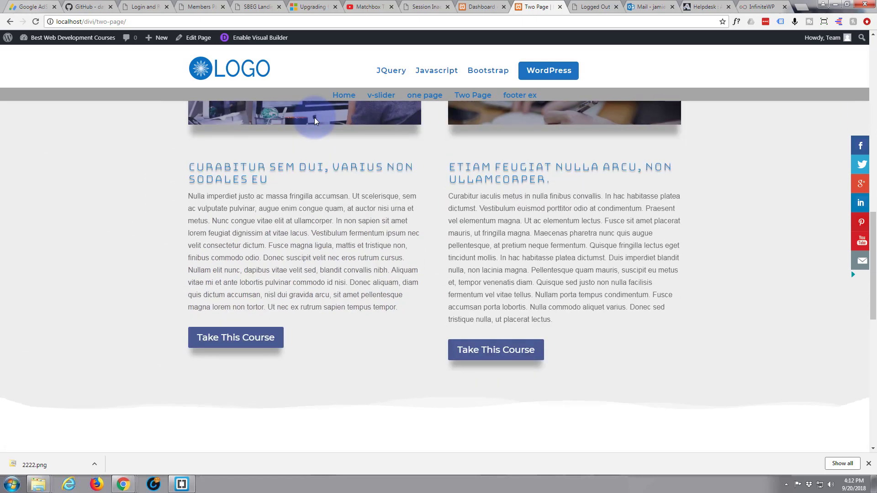
pyautogui.scroll(-2, 314, 117)
pyautogui.scroll(-1, 315, 117)
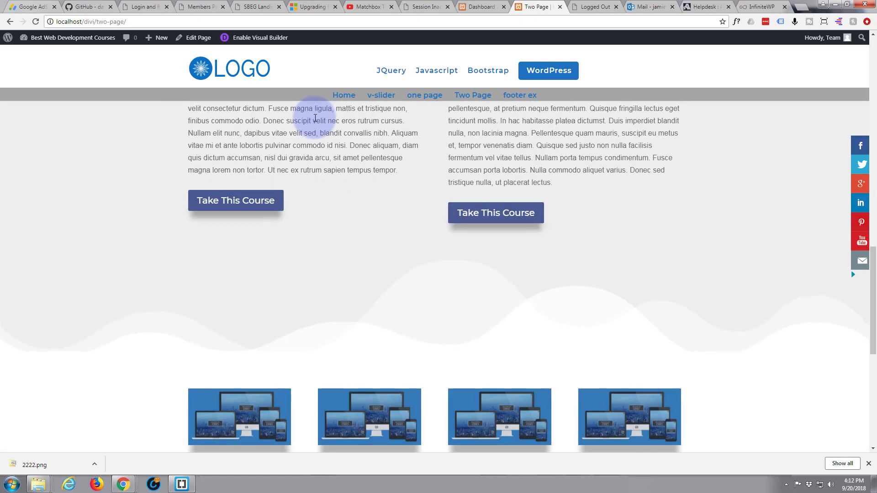
pyautogui.scroll(-1, 315, 118)
pyautogui.scroll(-4, 314, 118)
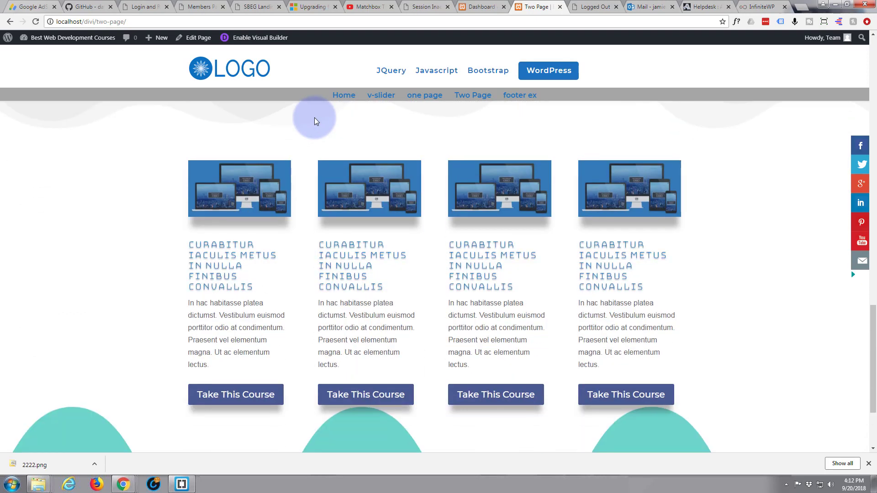
pyautogui.scroll(-3, 314, 117)
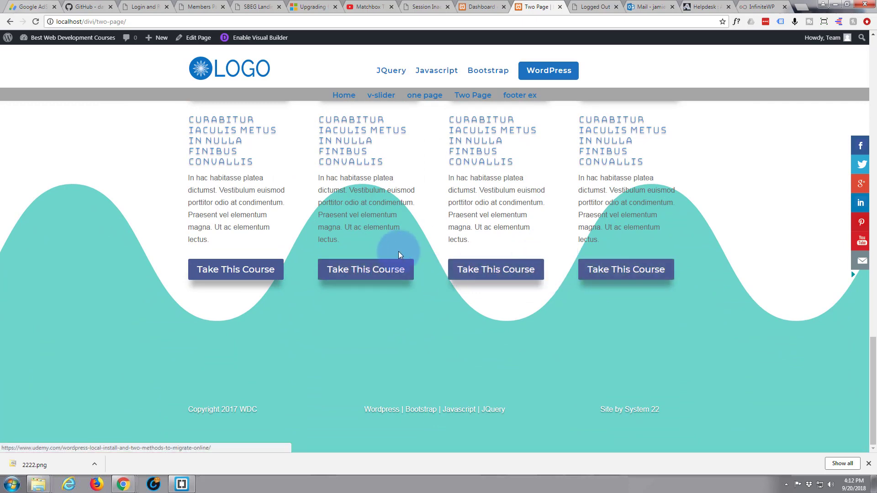
pyautogui.scroll(3, 245, 213)
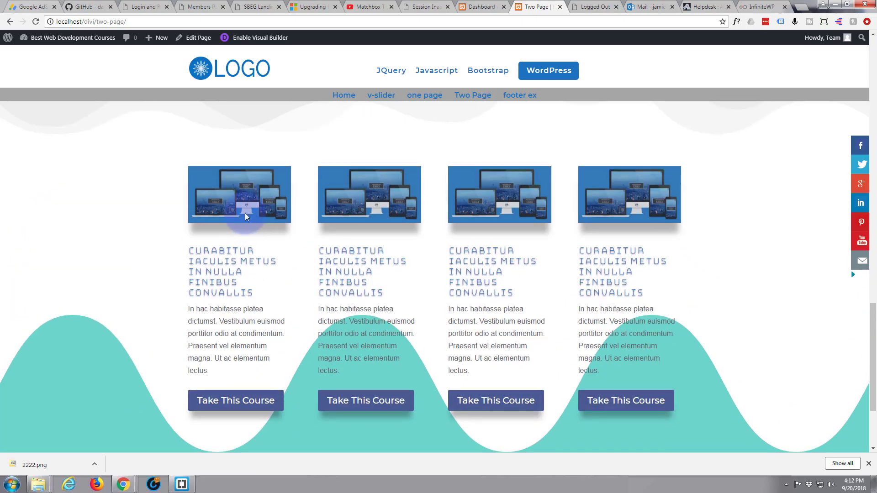
pyautogui.scroll(10, 244, 213)
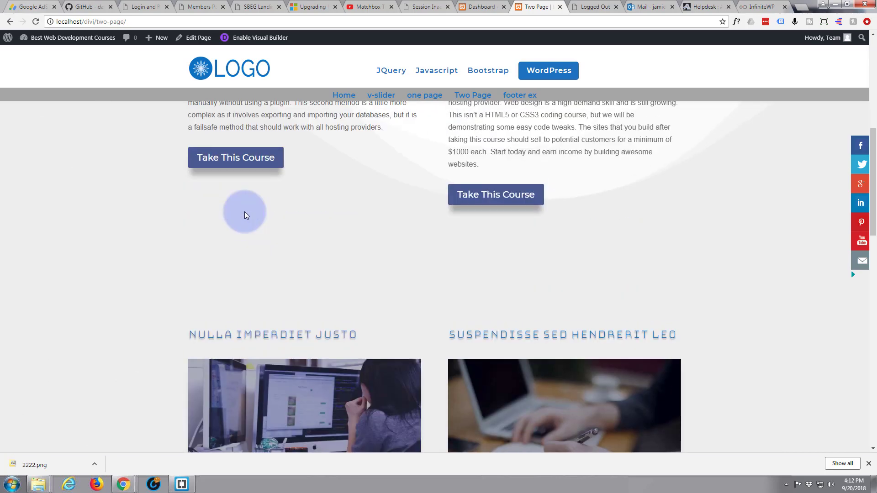
pyautogui.scroll(8, 244, 212)
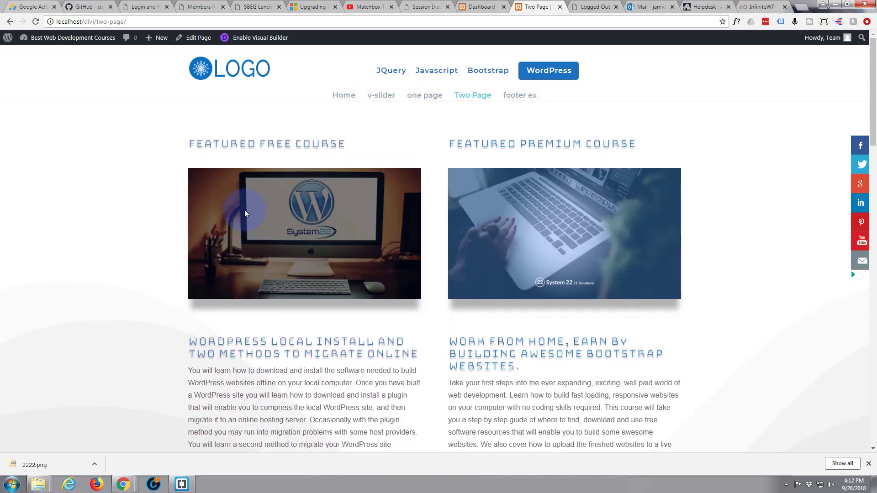
# Reload the live page and review the divider animations again while moving through all sections down to the footer.
pyautogui.click(35, 20)
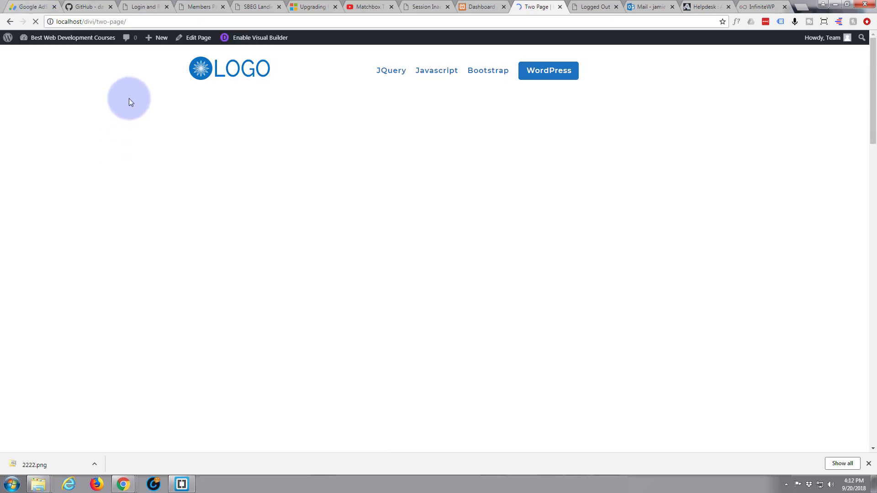
pyautogui.scroll(-4, 130, 98)
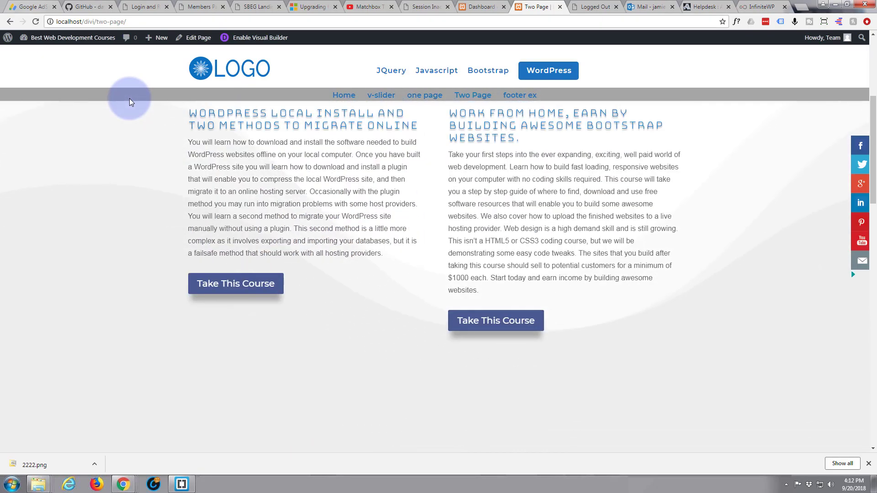
pyautogui.scroll(-7, 129, 98)
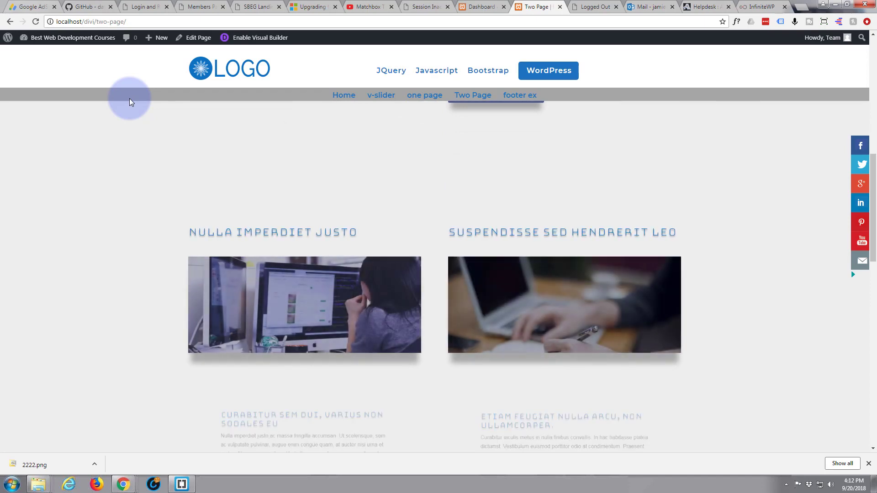
pyautogui.scroll(-5, 130, 98)
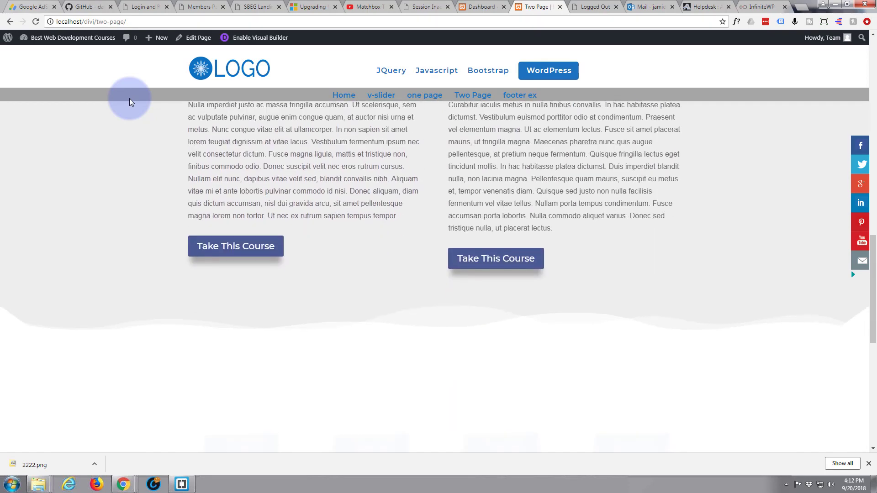
pyautogui.scroll(-6, 129, 97)
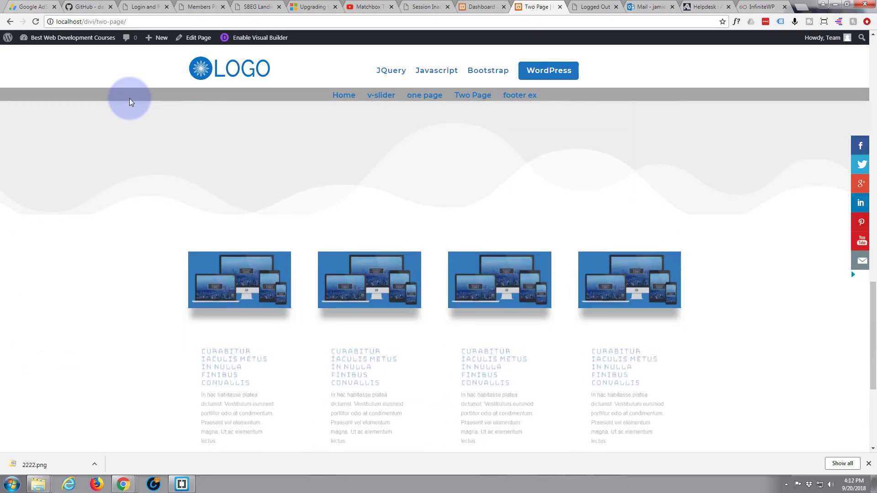
pyautogui.scroll(-3, 130, 97)
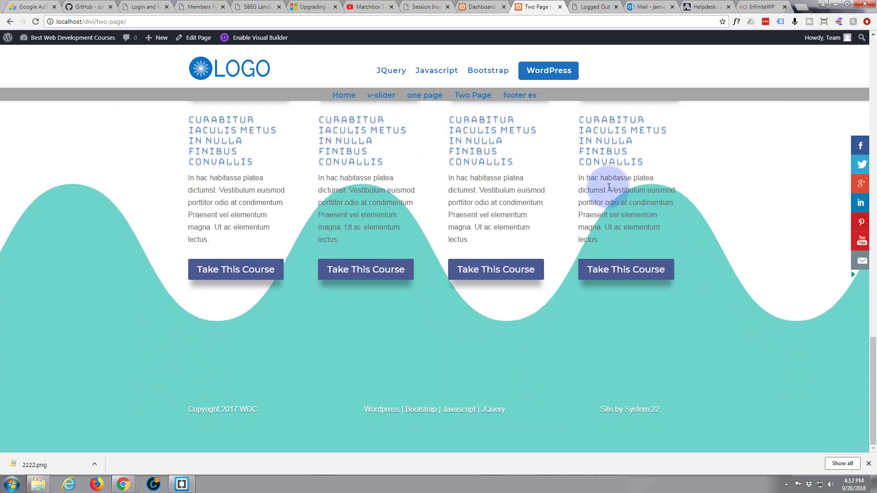
pyautogui.scroll(10, 811, 246)
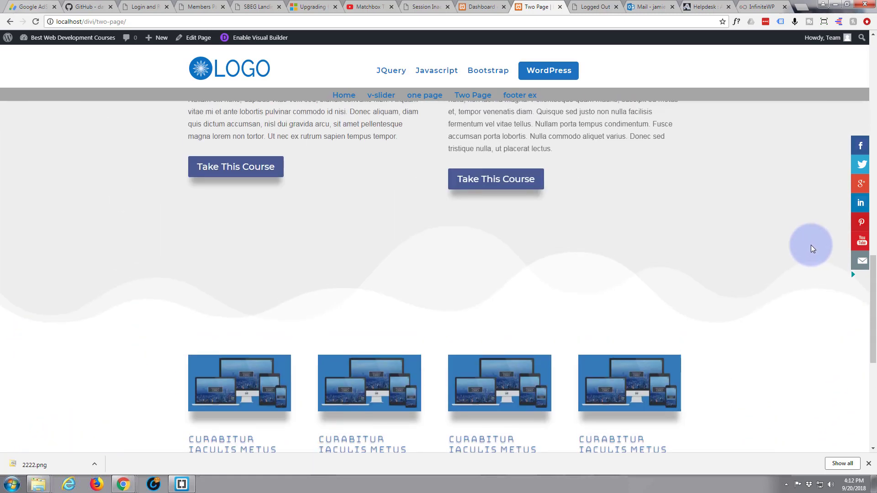
pyautogui.scroll(10, 811, 246)
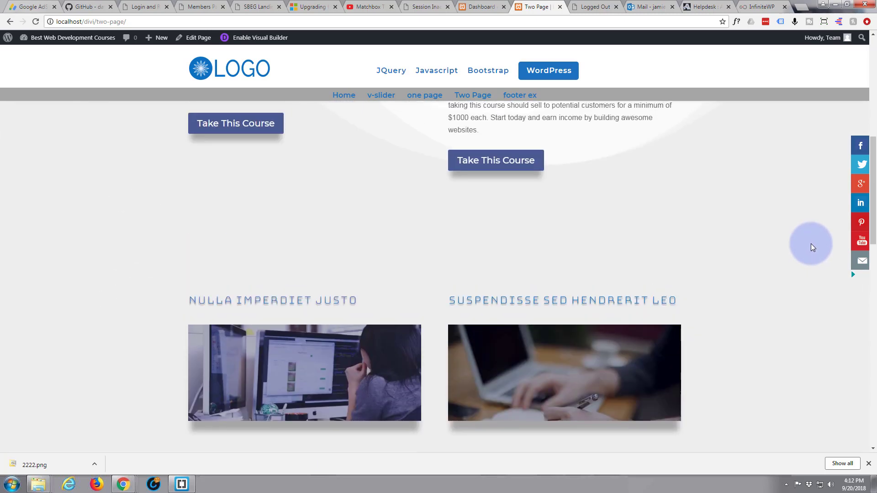
pyautogui.scroll(7, 810, 243)
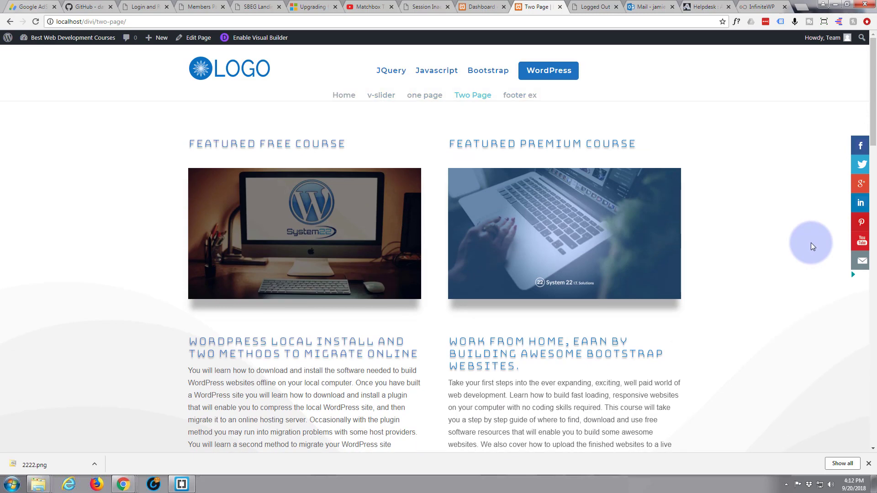
pyautogui.scroll(-6, 811, 246)
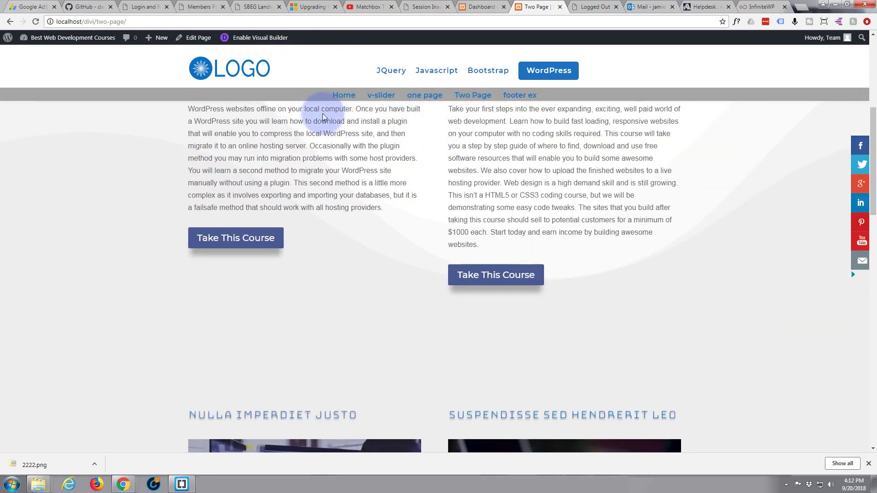
pyautogui.scroll(-3, 410, 195)
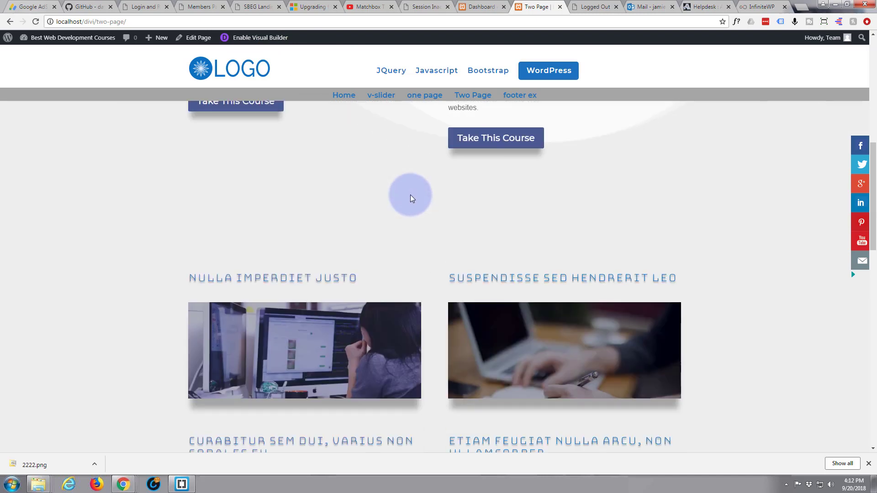
pyautogui.scroll(12, 410, 195)
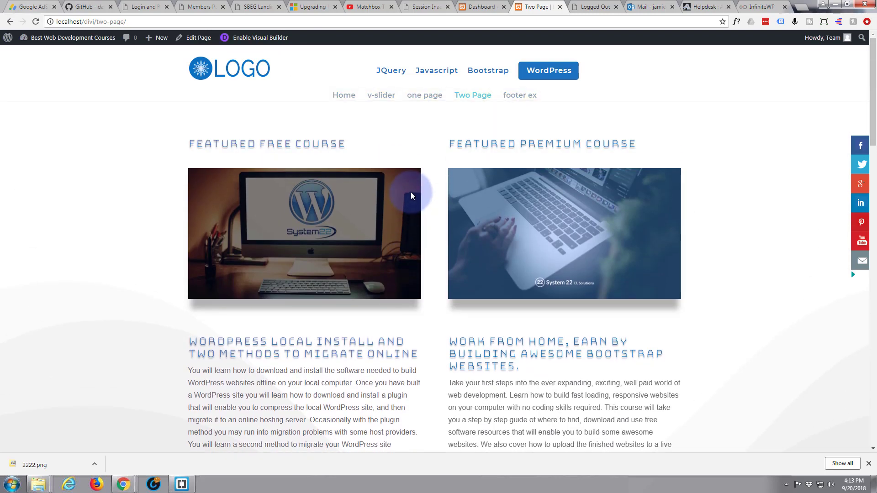